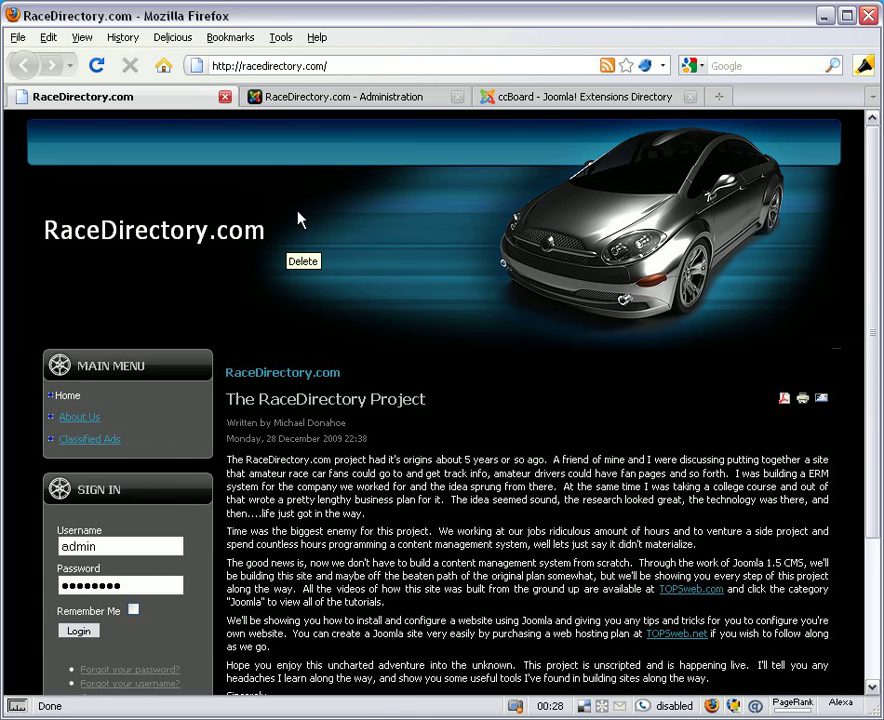
# Review the ccBoard listing in the Joomla! Extensions Directory and log in to the RaceDirectory.com administration with the prefilled credentials.
pyautogui.click(524, 99)
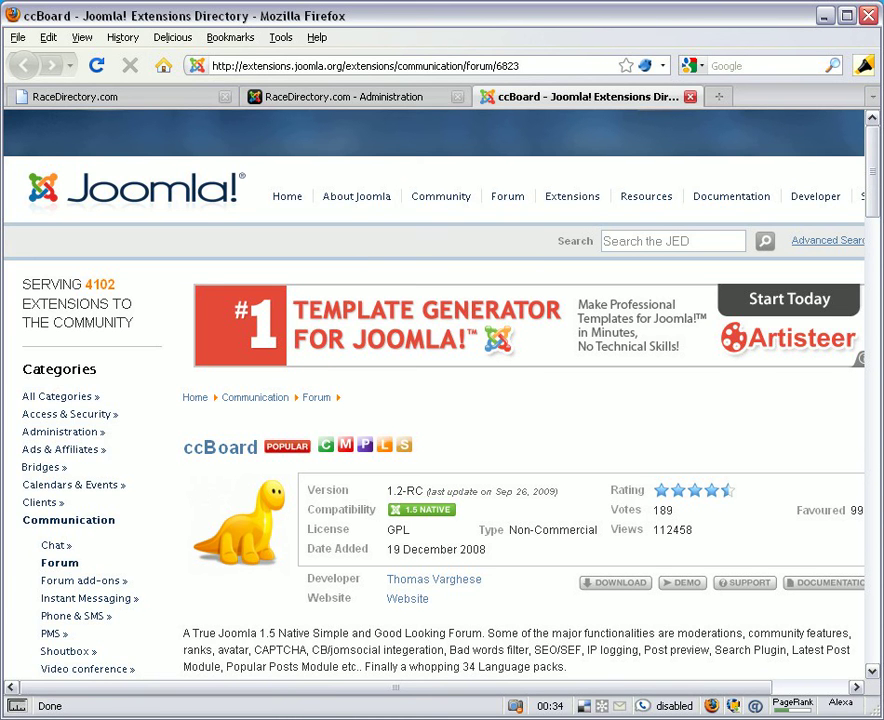
pyautogui.moveTo(873, 170); pyautogui.dragTo(873, 130)
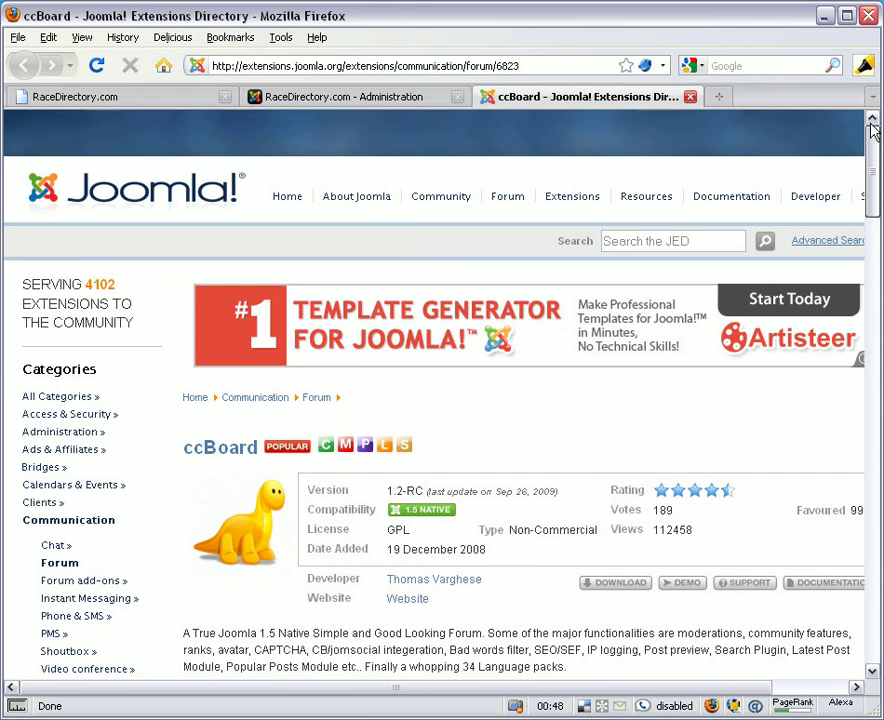
pyautogui.click(349, 97)
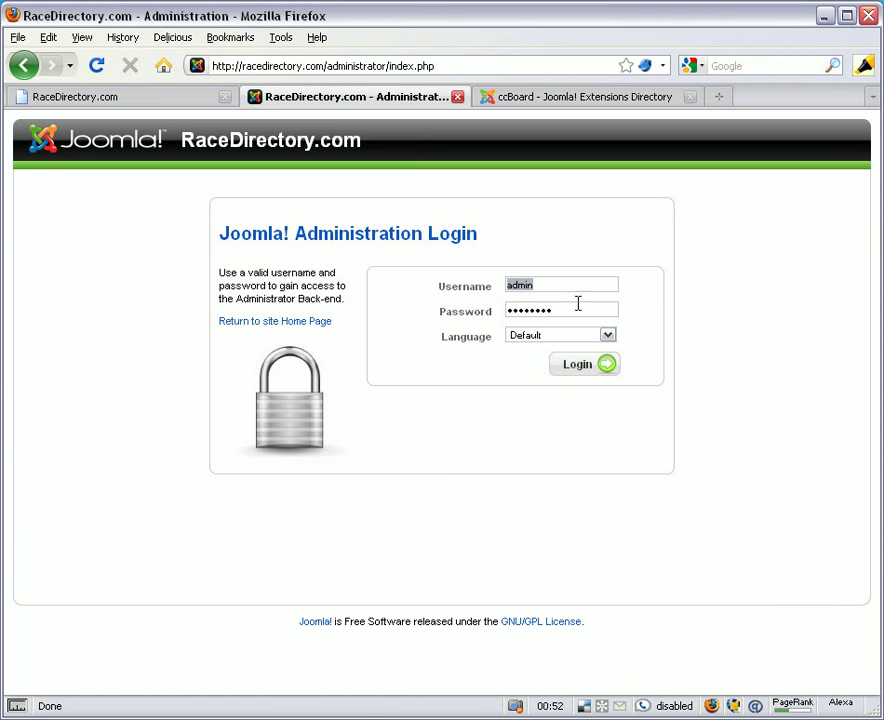
pyautogui.click(577, 368)
pyautogui.click(164, 104)
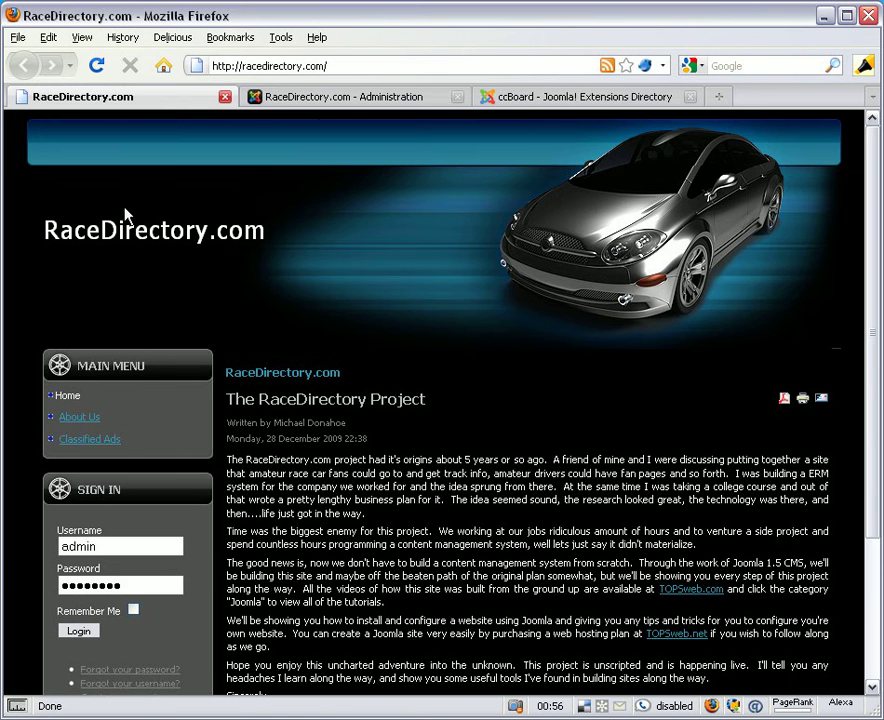
pyautogui.click(315, 98)
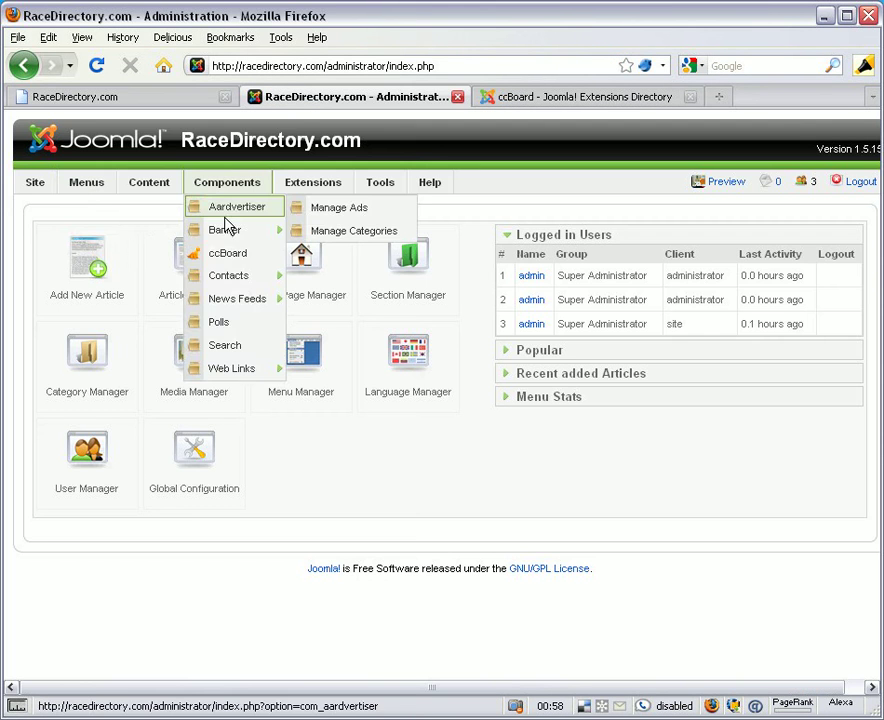
# Open the Menu Manager and start creating a new menu.
pyautogui.moveTo(138, 199)
pyautogui.moveTo(85, 196)
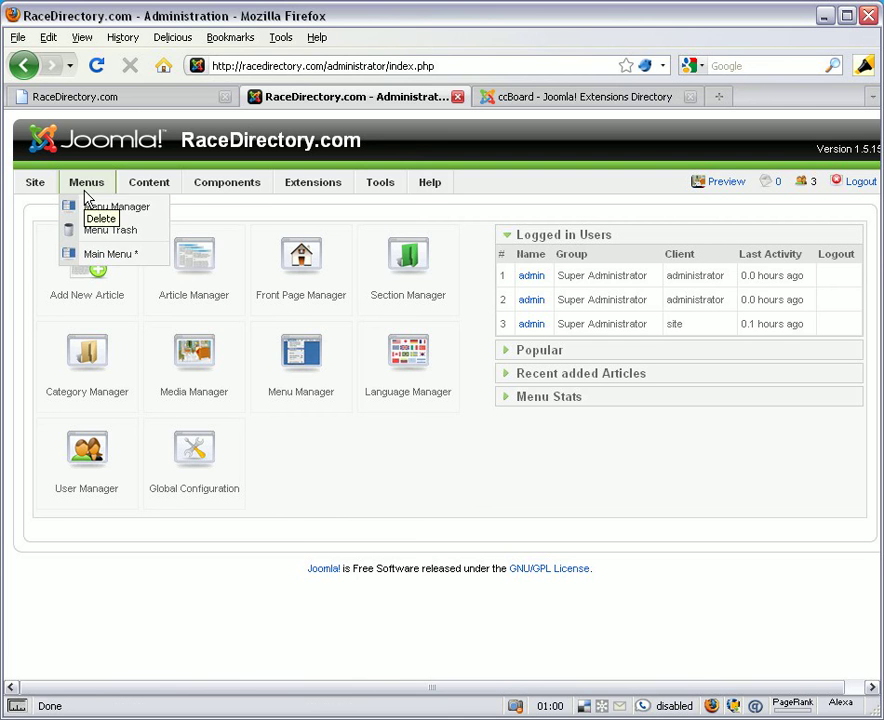
pyautogui.click(97, 213)
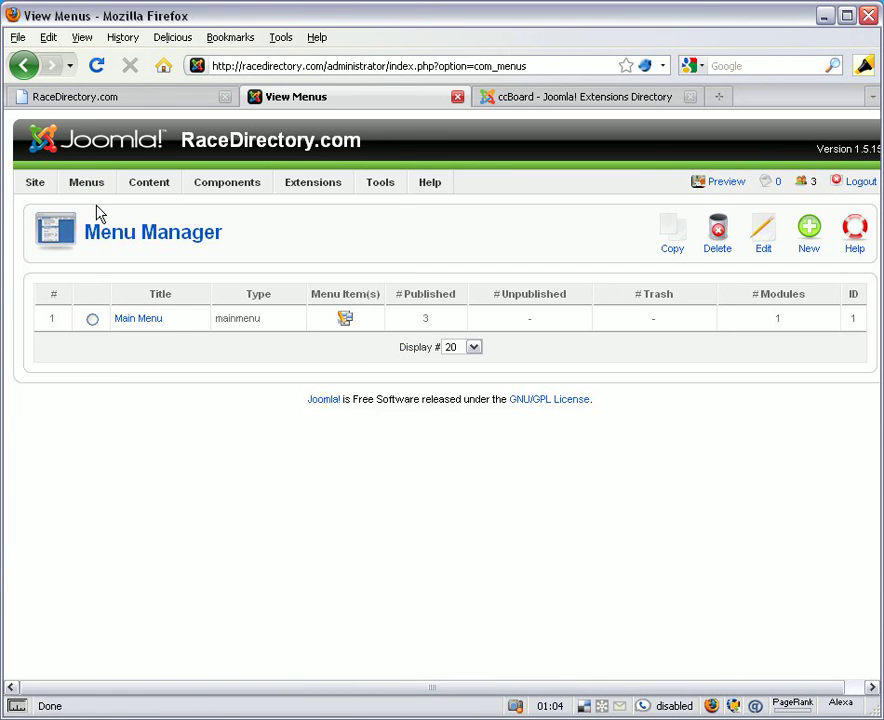
pyautogui.click(809, 240)
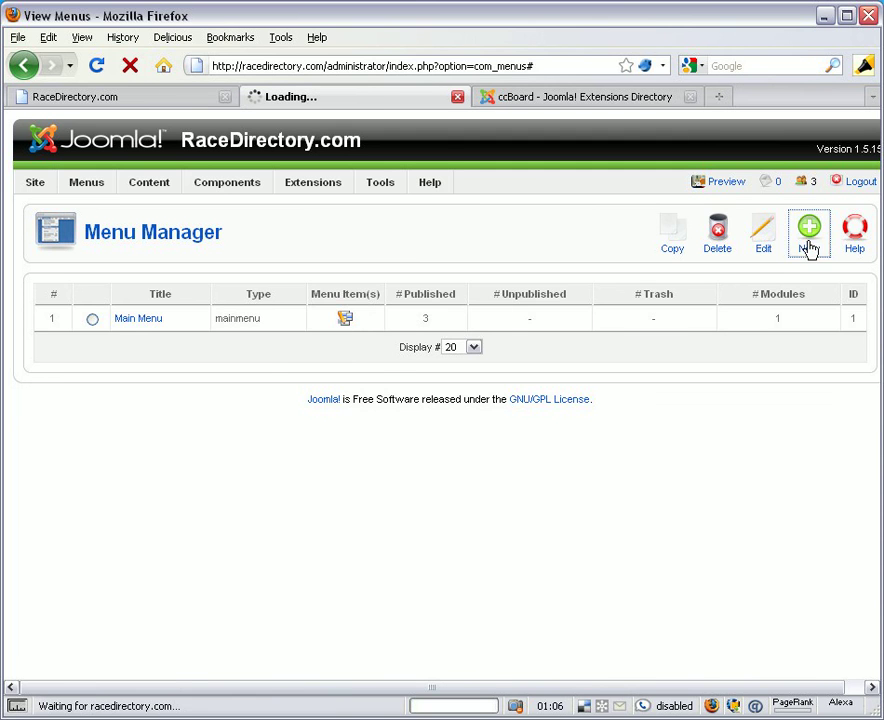
# Set both the unique name and the title of the new menu to "User Menu".
pyautogui.click(186, 303)
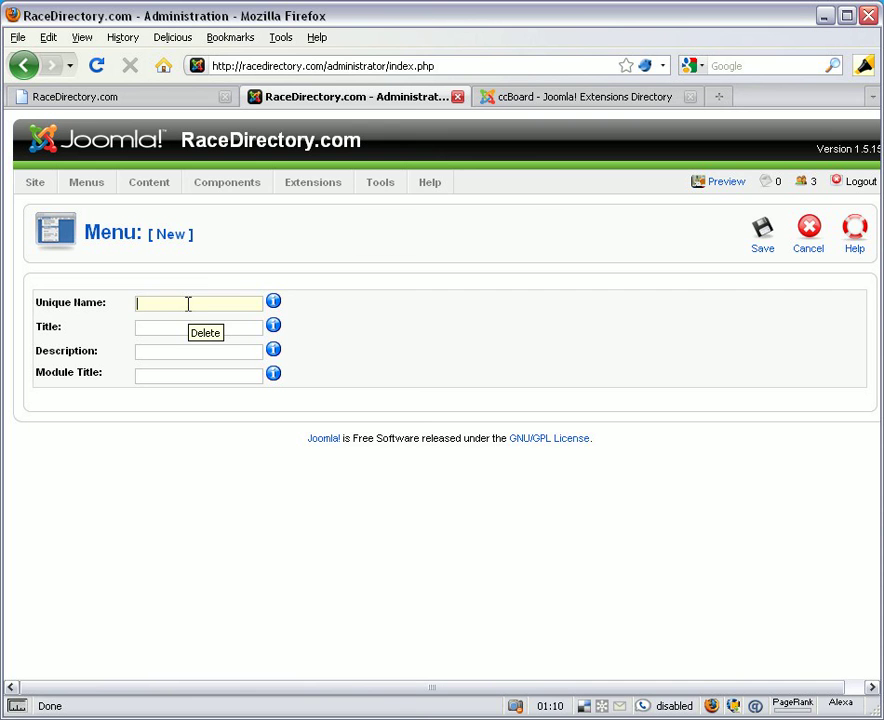
pyautogui.moveTo(280, 307)
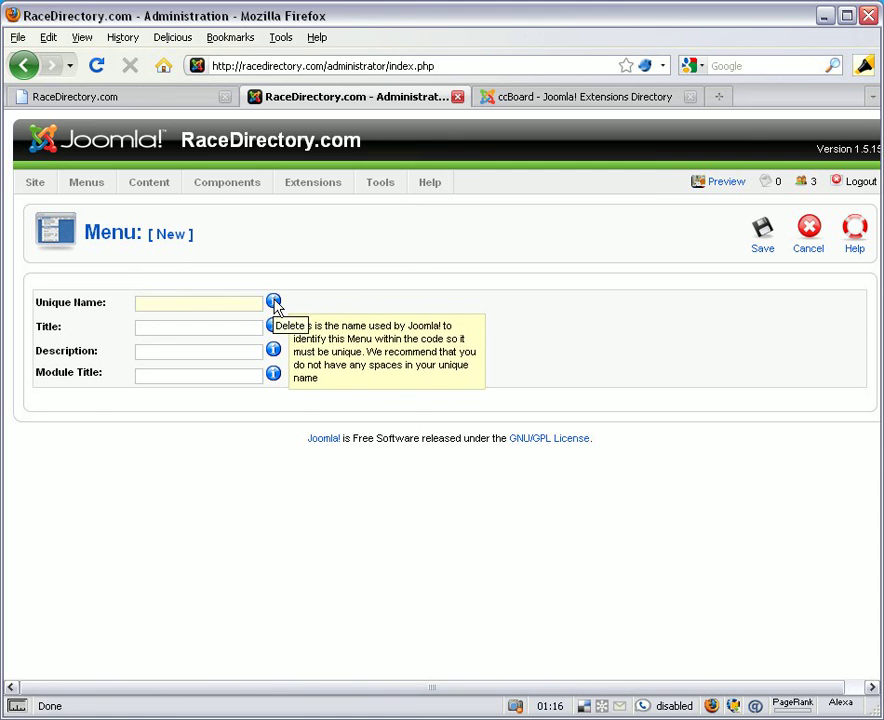
pyautogui.moveTo(276, 356)
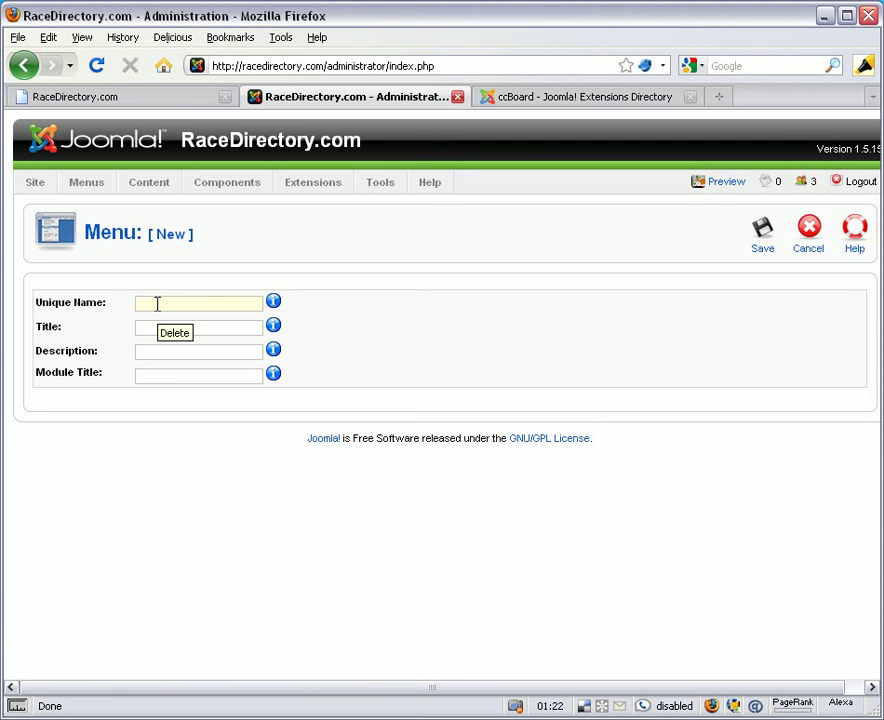
pyautogui.write('User')
pyautogui.write(' Mne')
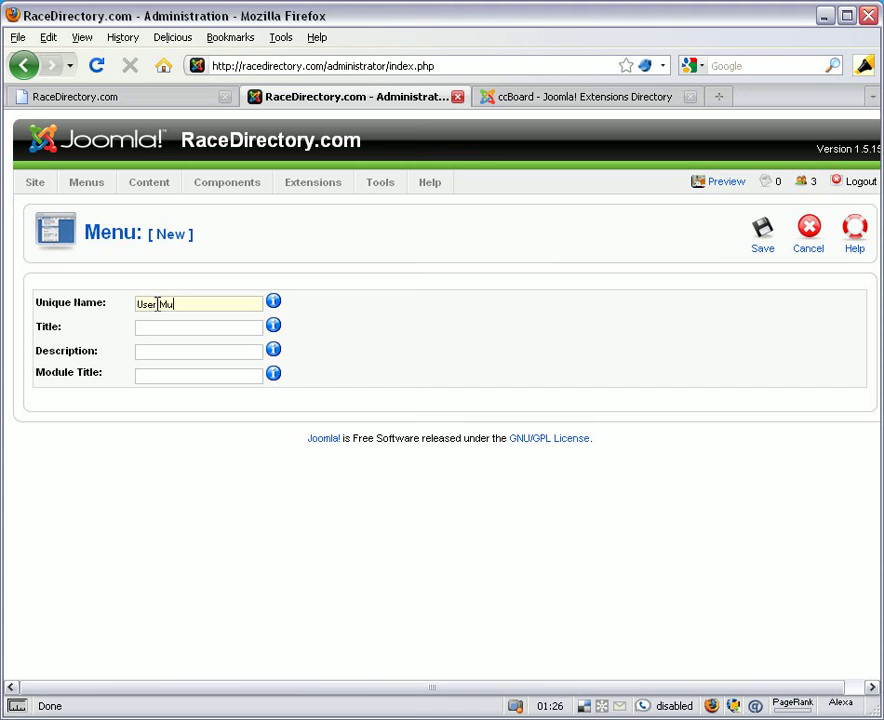
pyautogui.press('BackSpace')
pyautogui.press('BackSpace')
pyautogui.write('enuUser Menu')
# Check the menu headings on the site's home page and give the new menu the description "Register User Menu".
pyautogui.click(163, 101)
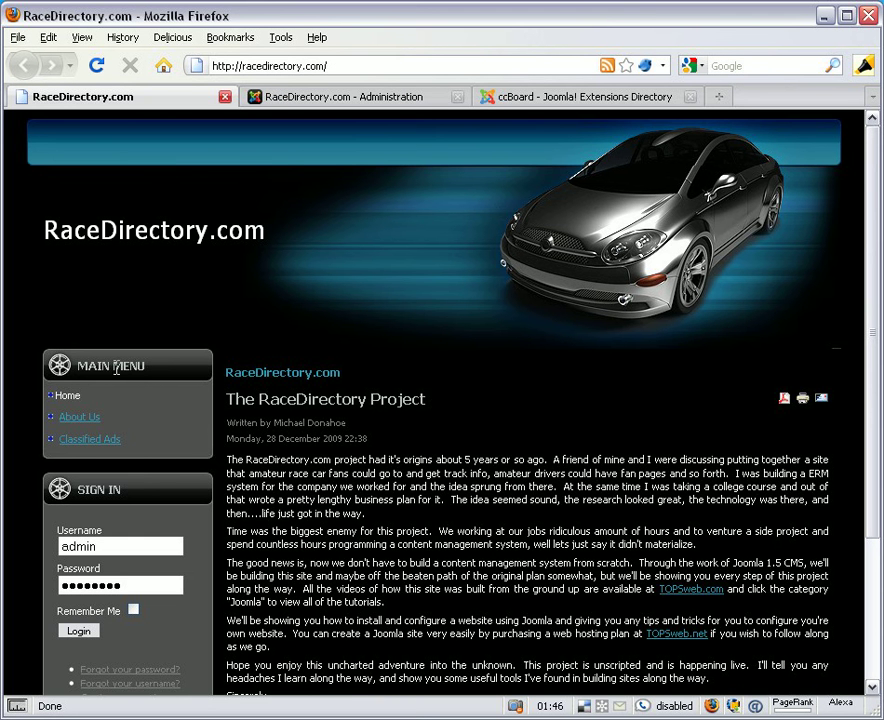
pyautogui.click(326, 98)
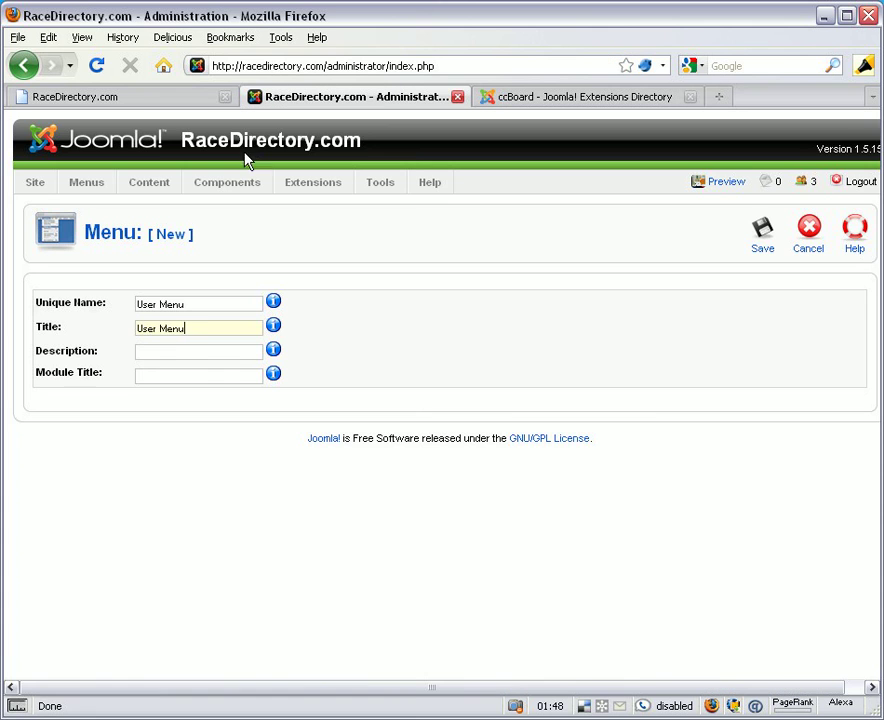
pyautogui.click(175, 352)
pyautogui.write('Register Menu')
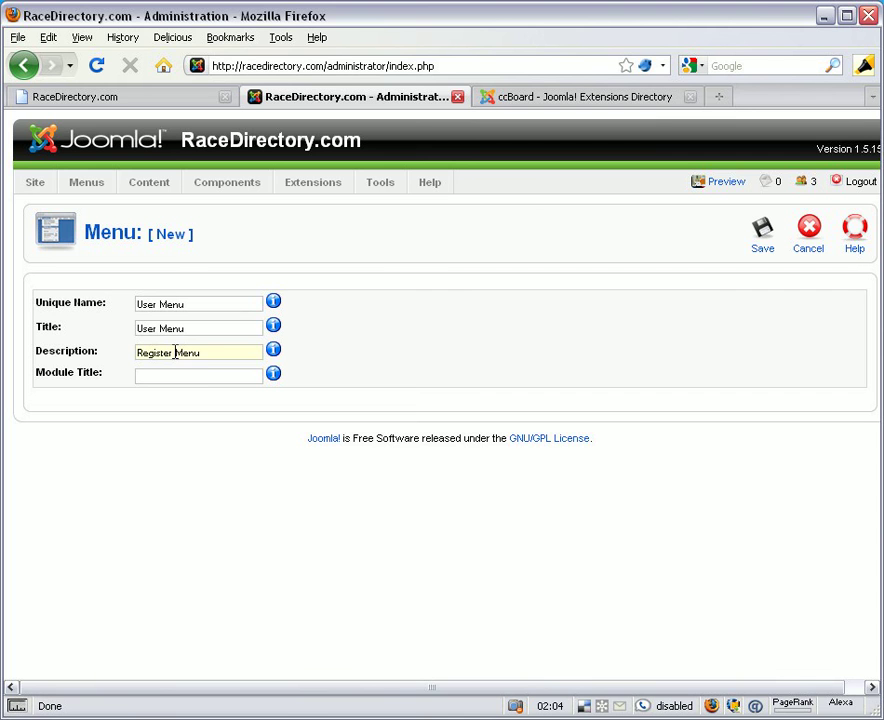
pyautogui.press('BackSpace')
pyautogui.press('BackSpace')
pyautogui.press('BackSpace')
pyautogui.write('User Menu')
# Set the new menu's module title to "User Menu" and save the menu.
pyautogui.press('Tab')
pyautogui.moveTo(277, 383)
pyautogui.write('User Menu')
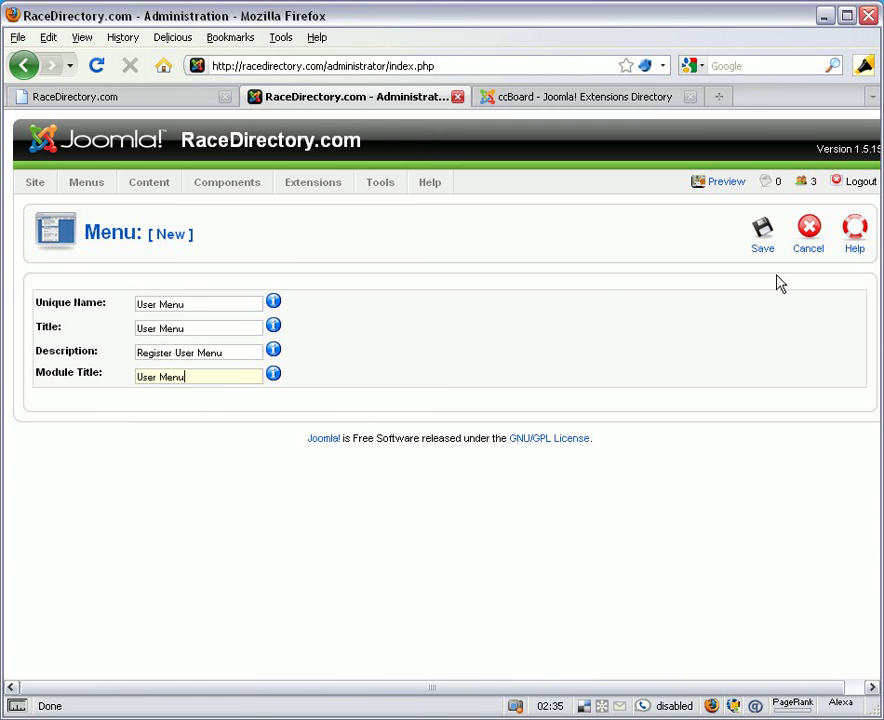
pyautogui.click(758, 246)
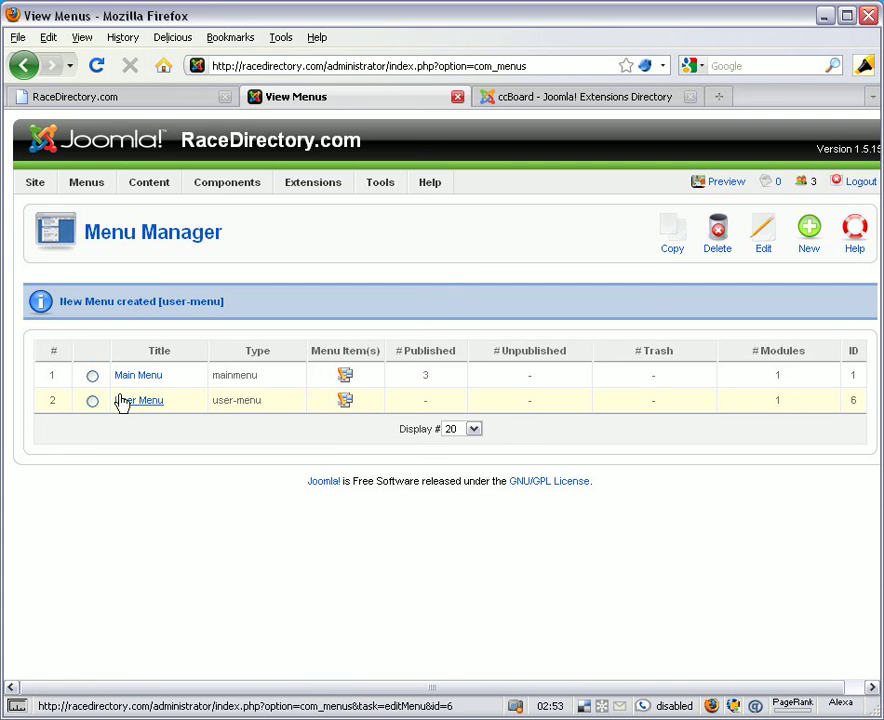
# Start a new menu item in the User Menu, using the ccBoard Topiclist Default Layout as its type.
pyautogui.click(346, 401)
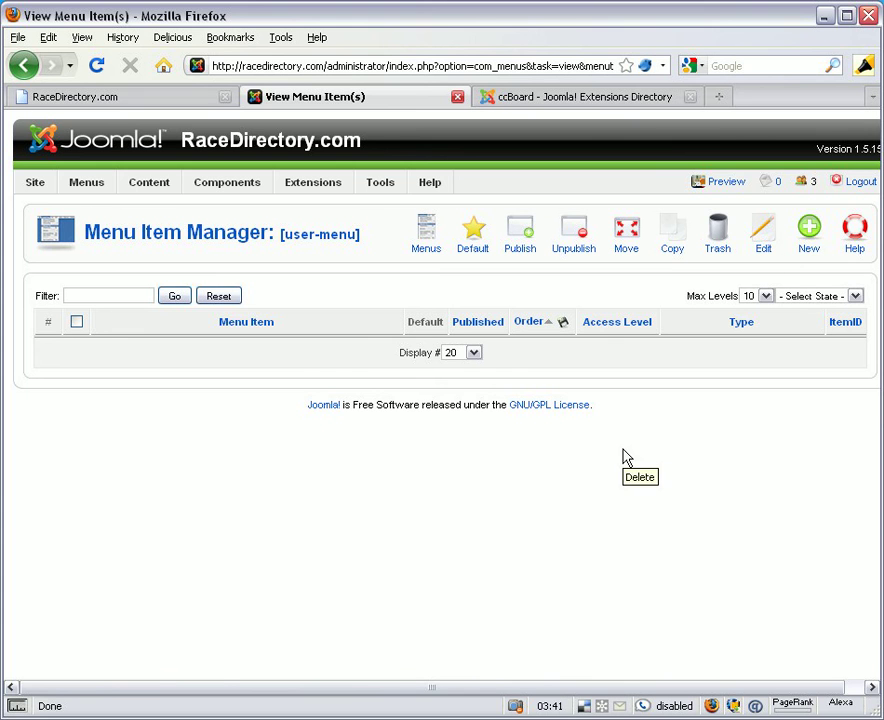
pyautogui.click(810, 238)
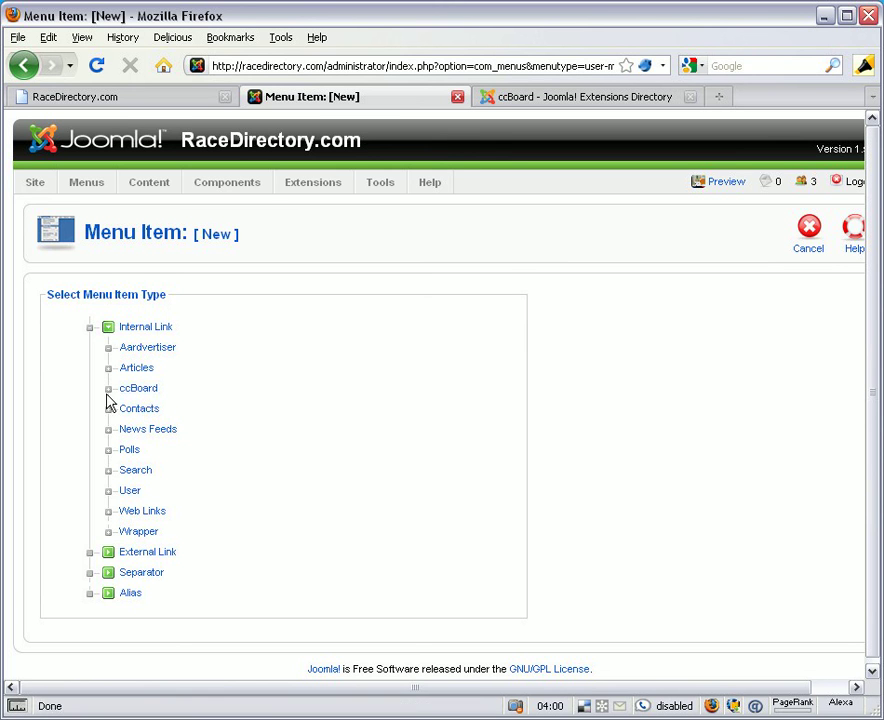
pyautogui.click(142, 394)
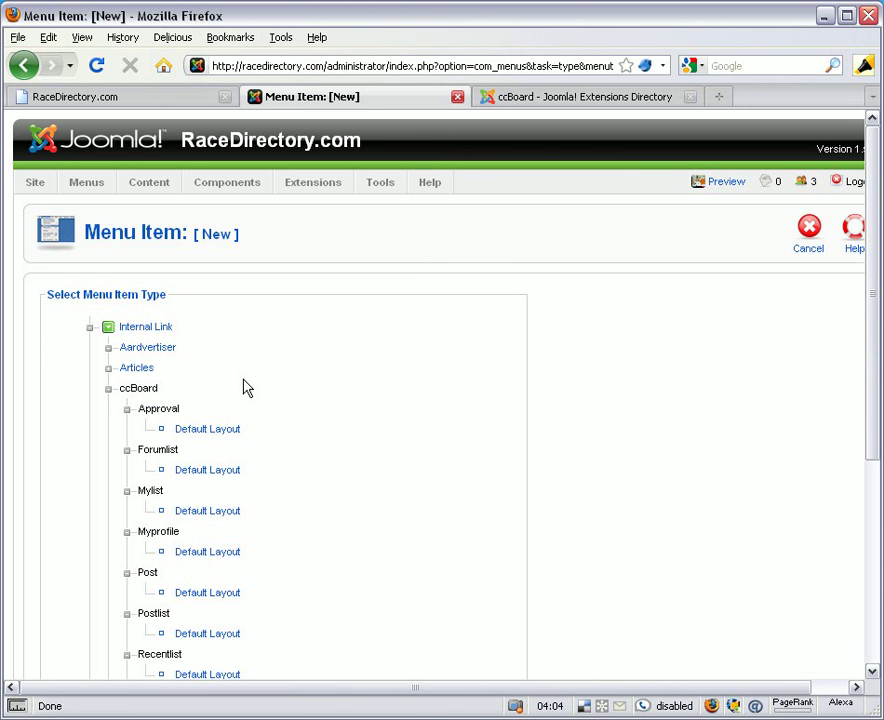
pyautogui.moveTo(877, 318); pyautogui.dragTo(876, 401)
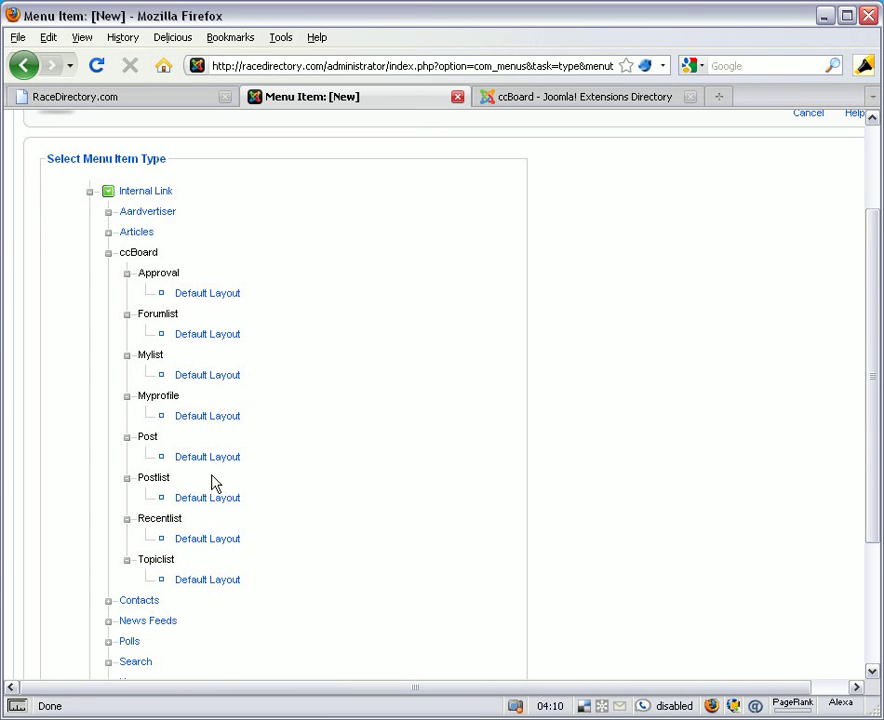
pyautogui.click(201, 581)
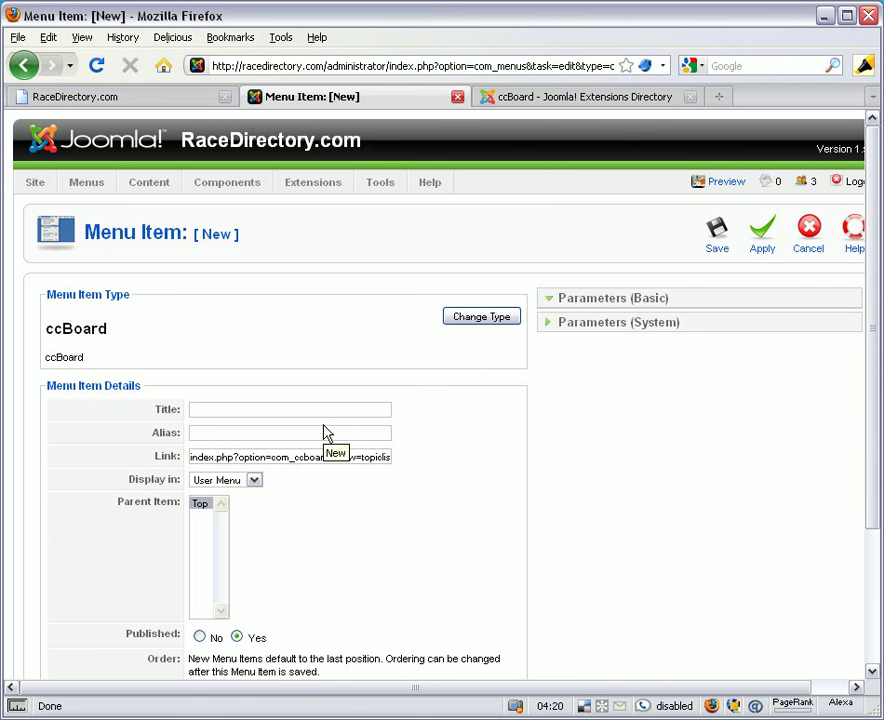
# Give the menu item the title "Forum" and the alias "forum".
pyautogui.click(272, 409)
pyautogui.write('Forumforum')
pyautogui.press('Tab')
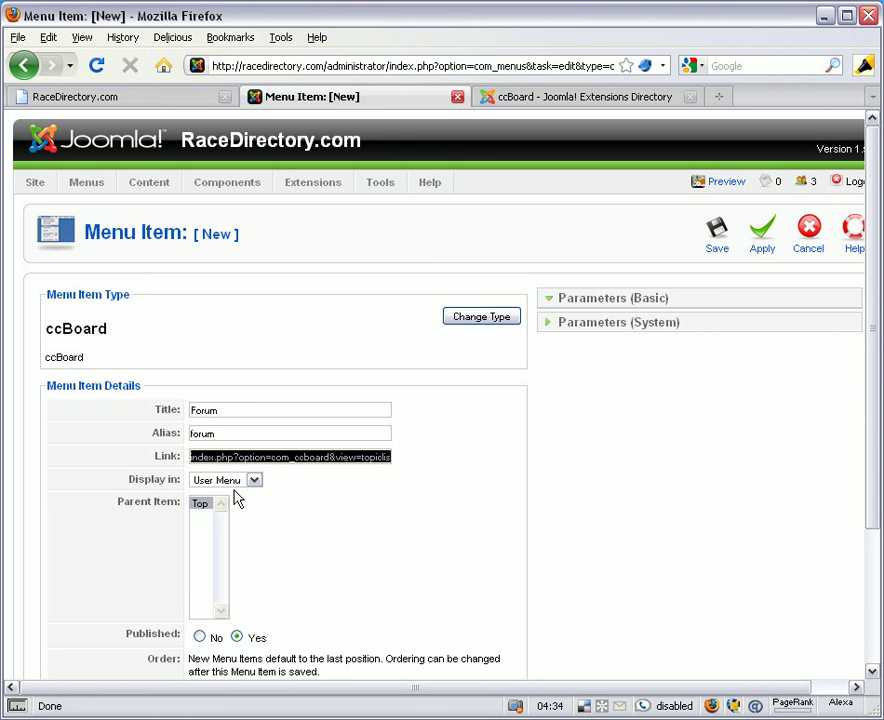
pyautogui.click(340, 571)
# Set the Forum menu item's access level to Registered and save the item.
pyautogui.scroll(-2, 340, 575)
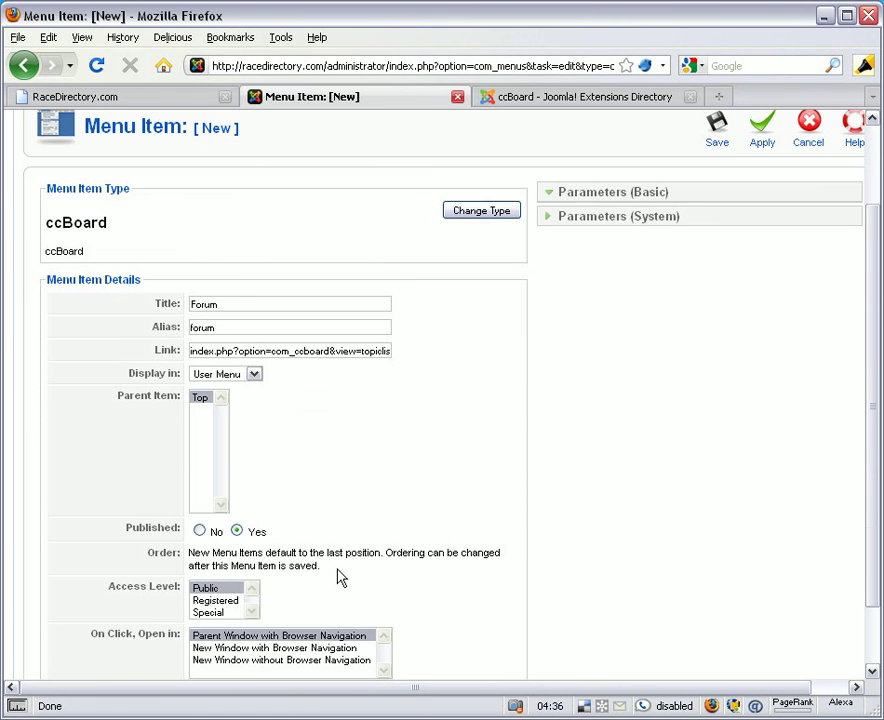
pyautogui.click(250, 378)
pyautogui.click(249, 378)
pyautogui.scroll(-1, 320, 517)
pyautogui.click(228, 549)
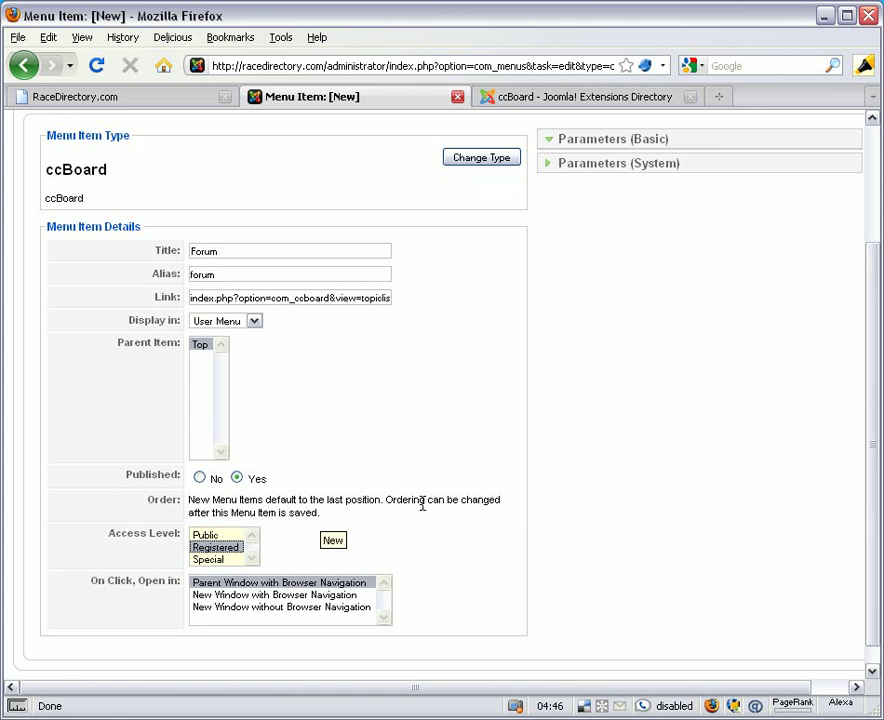
pyautogui.scroll(-1, 516, 540)
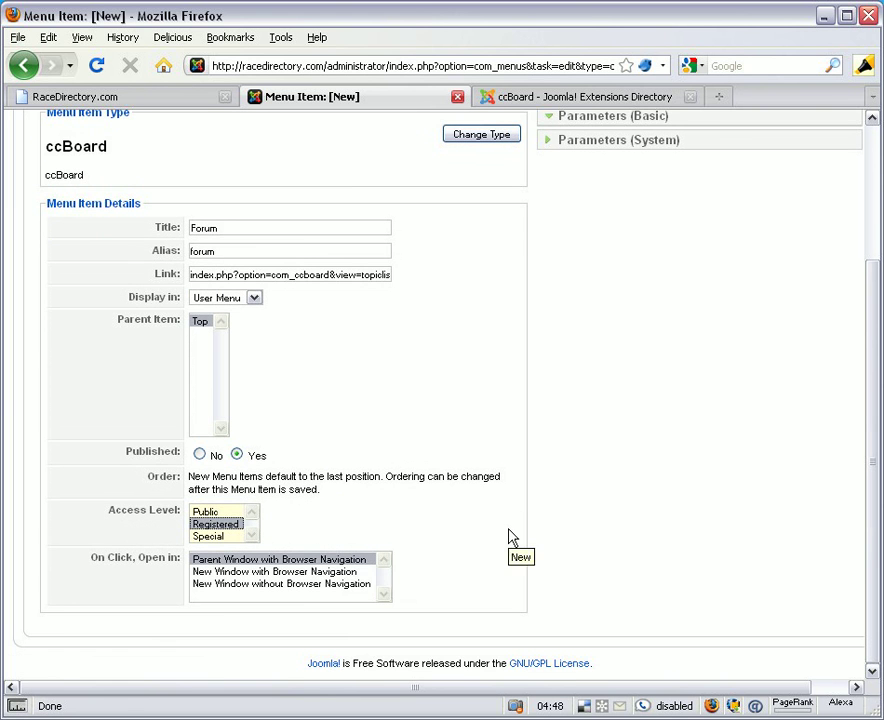
pyautogui.scroll(2, 485, 440)
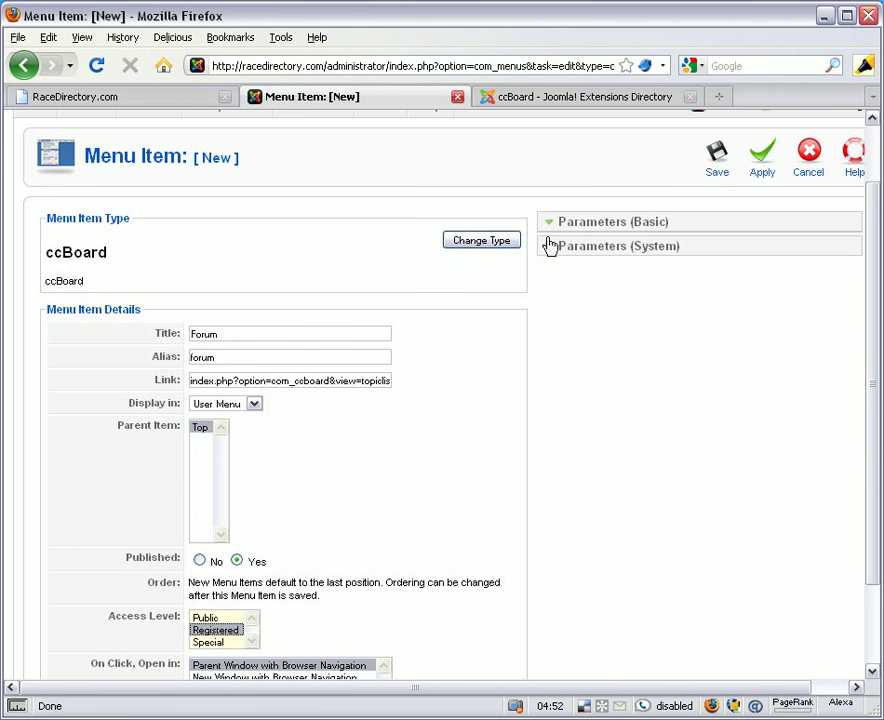
pyautogui.click(716, 152)
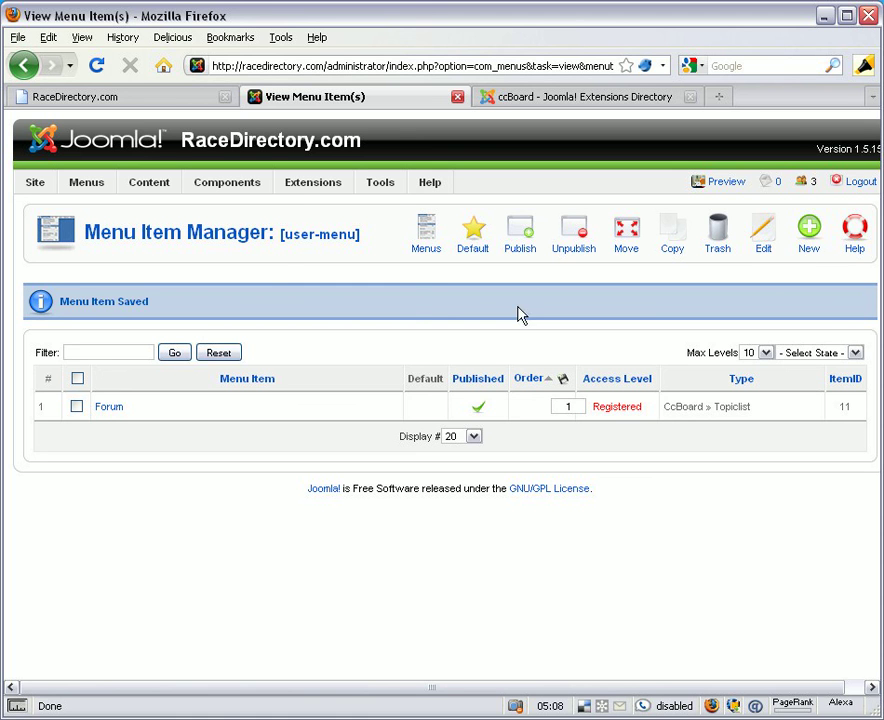
# Enable the User Menu module in the Module Manager and reload the site's home page to check it.
pyautogui.moveTo(302, 187)
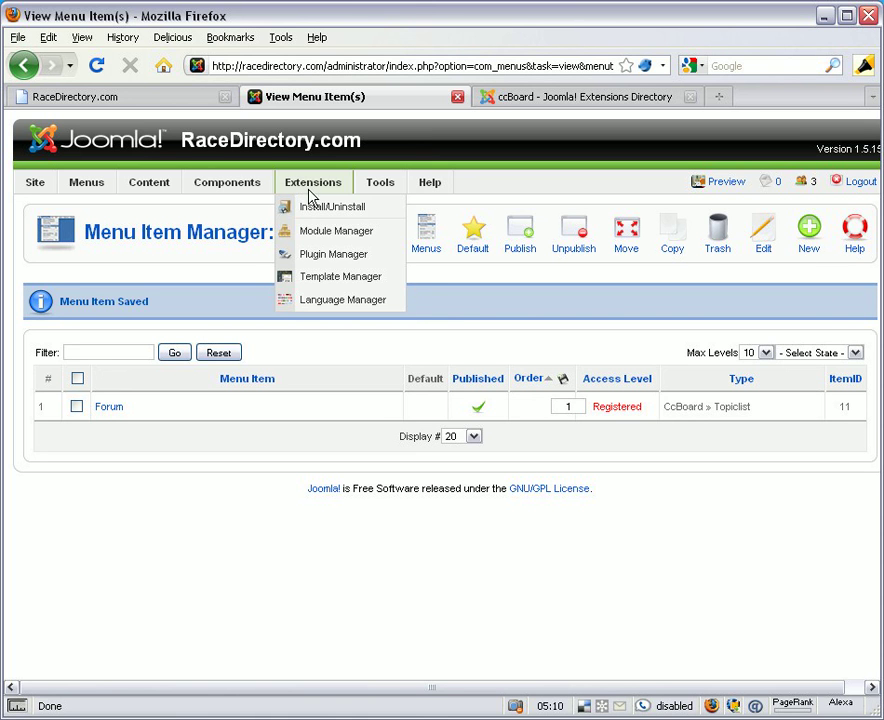
pyautogui.click(301, 237)
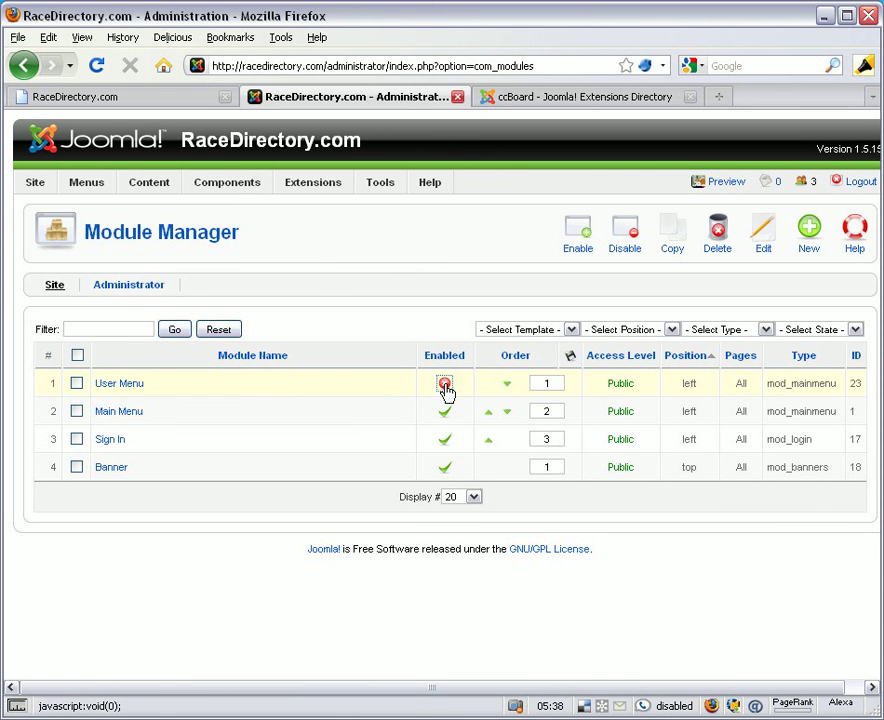
pyautogui.click(445, 387)
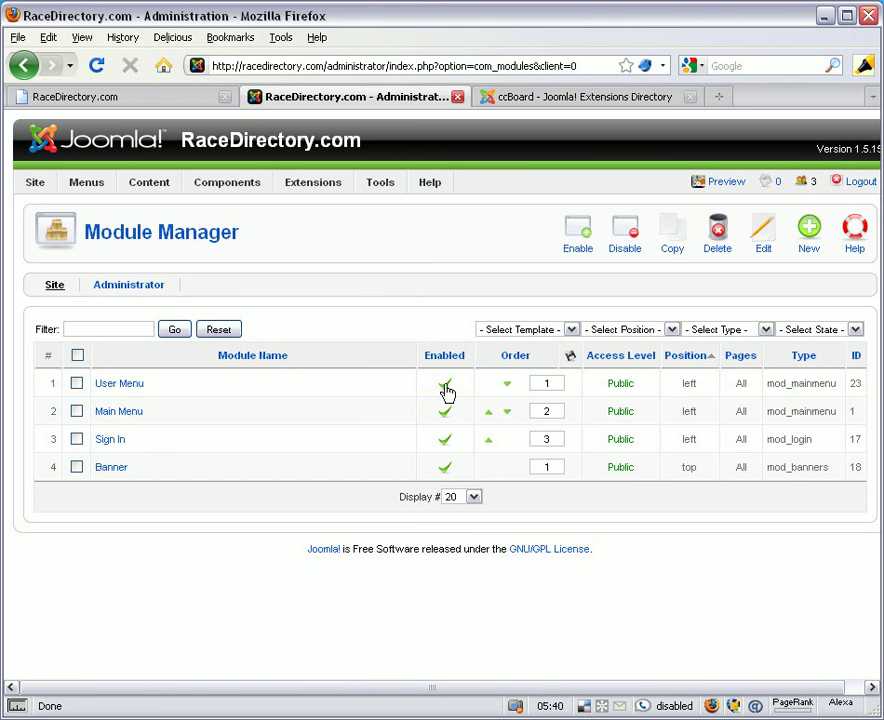
pyautogui.click(125, 98)
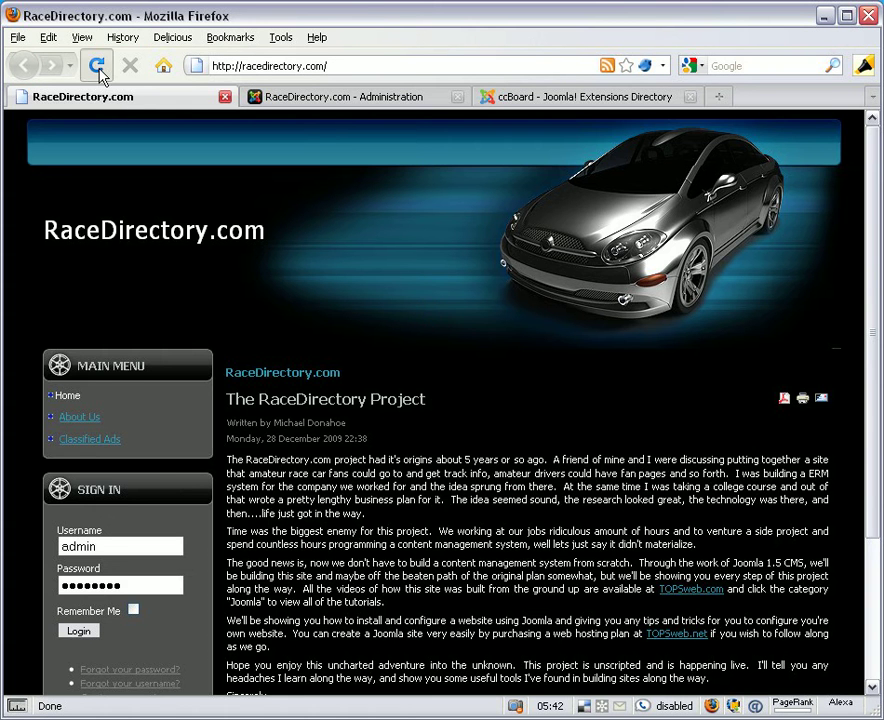
pyautogui.click(94, 65)
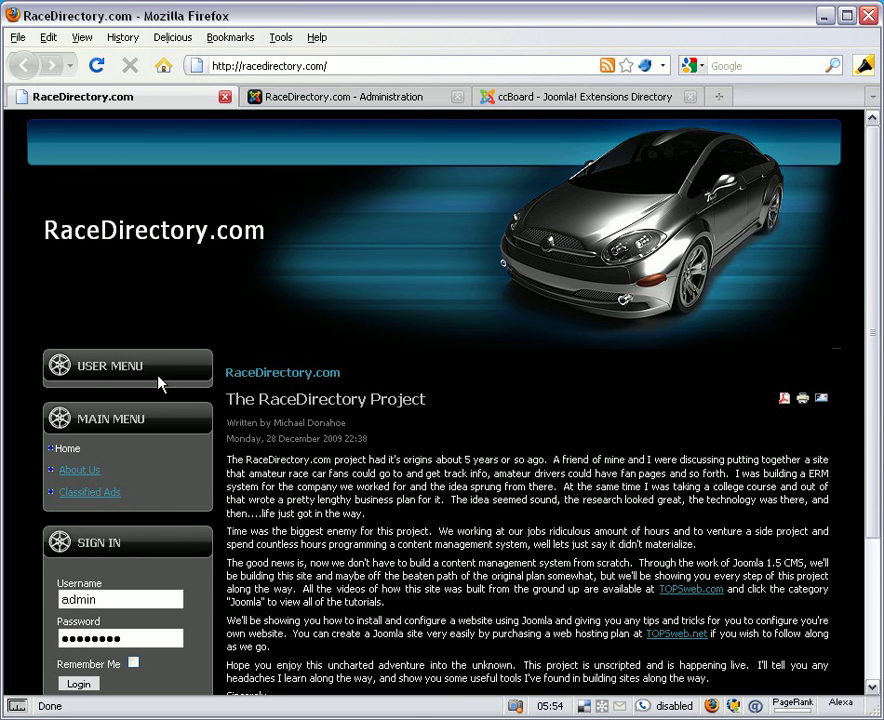
# Open the User Menu module for editing from the administration's Module Manager and review its title and details.
pyautogui.click(381, 97)
pyautogui.moveTo(313, 182)
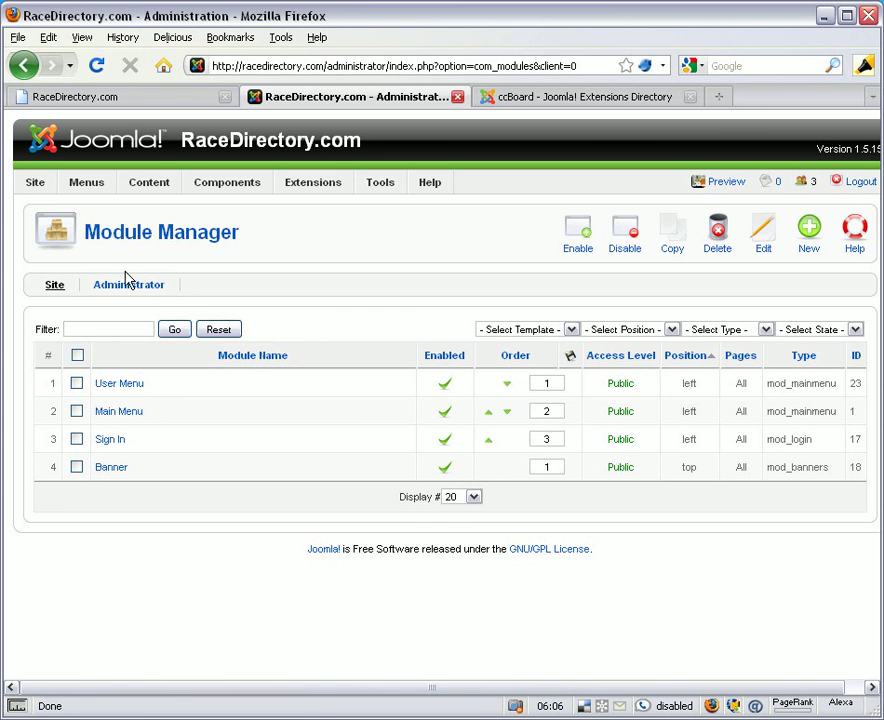
pyautogui.click(119, 386)
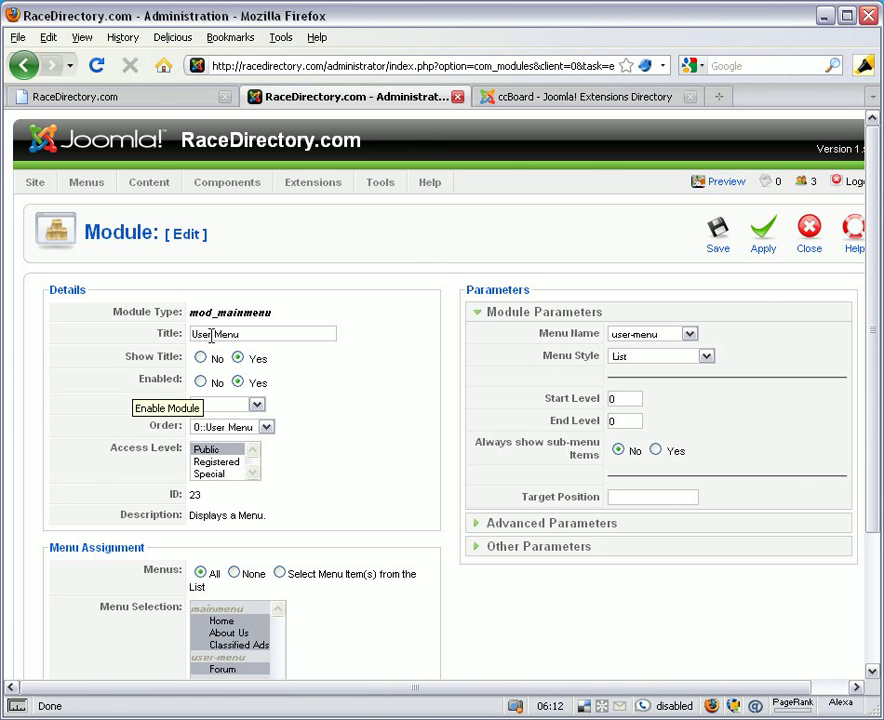
pyautogui.click(268, 337)
pyautogui.tripleClick(268, 337)
pyautogui.click(347, 366)
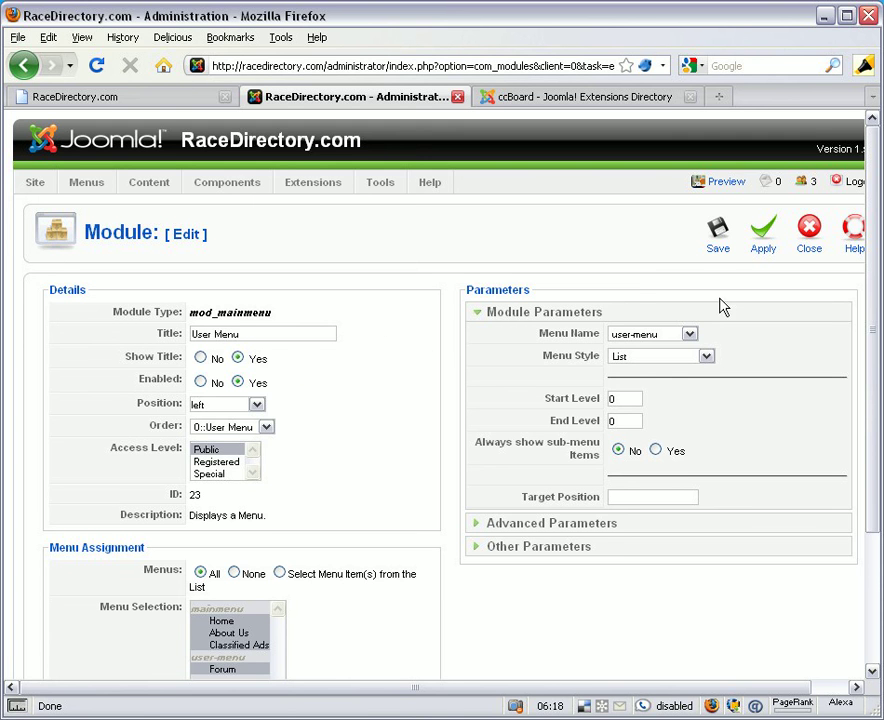
pyautogui.scroll(-1, 870, 270)
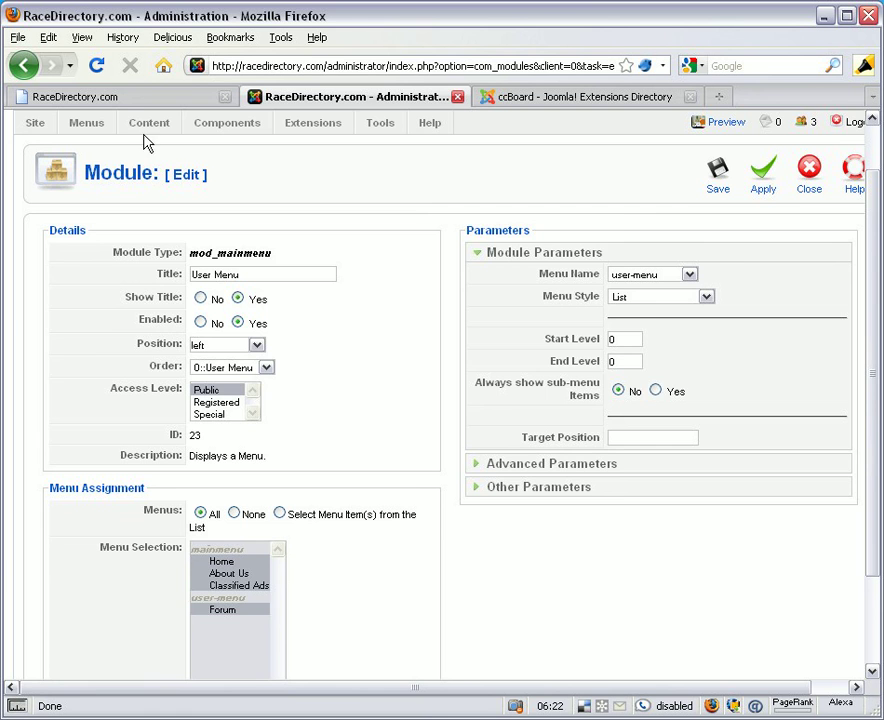
# Compare the User Menu's placement on the site's home page with the positions available in the module's settings.
pyautogui.click(134, 99)
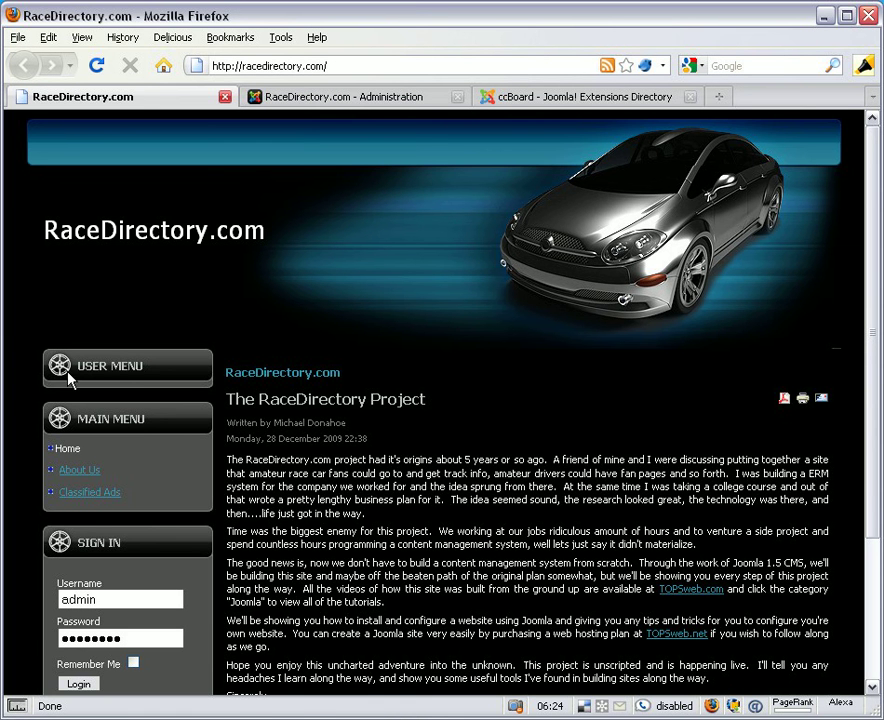
pyautogui.click(322, 100)
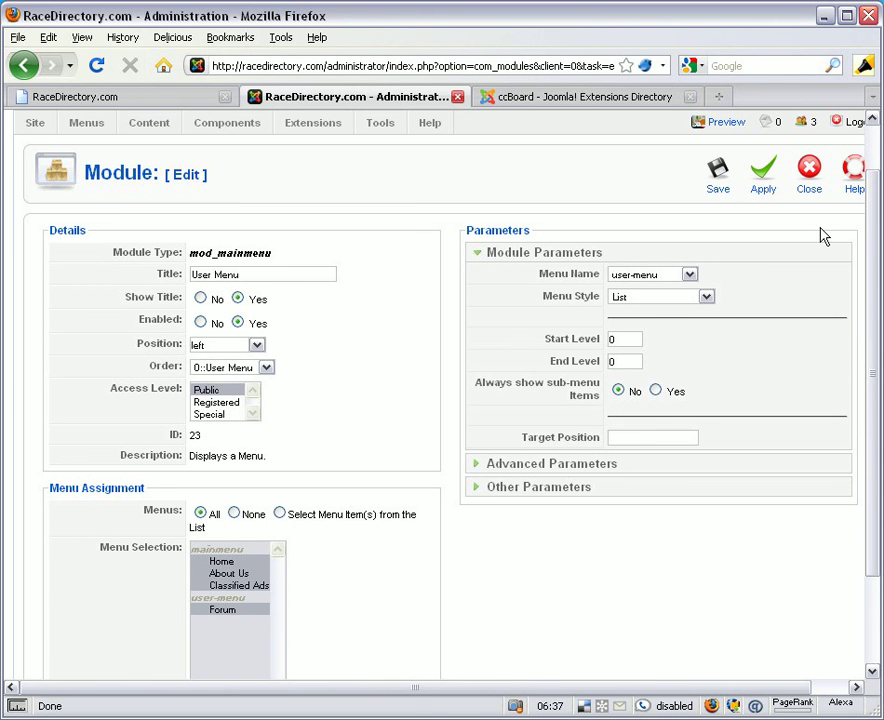
pyautogui.moveTo(876, 240); pyautogui.dragTo(878, 283)
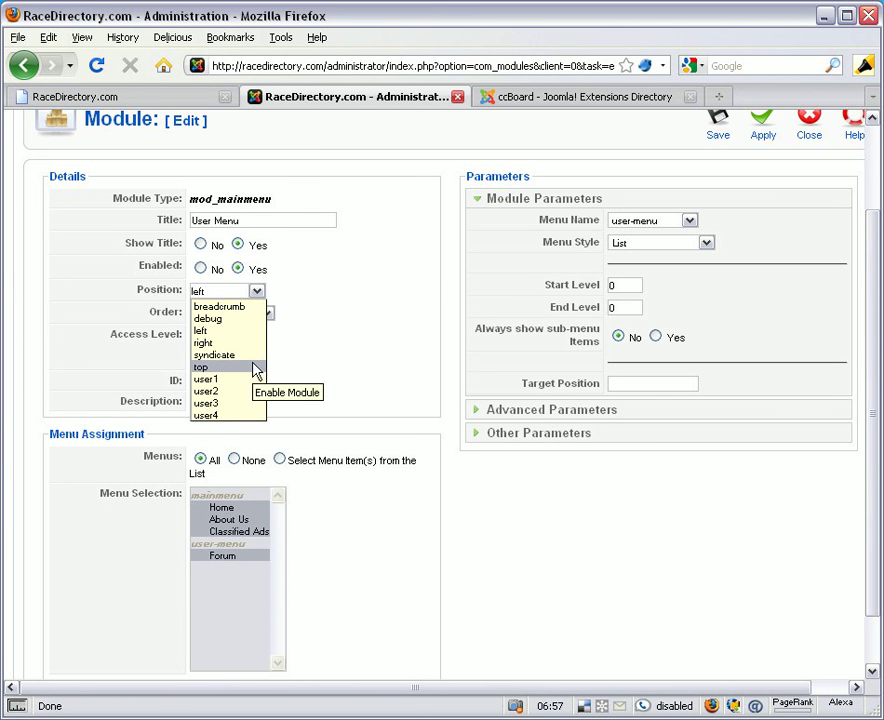
pyautogui.click(257, 292)
pyautogui.click(257, 293)
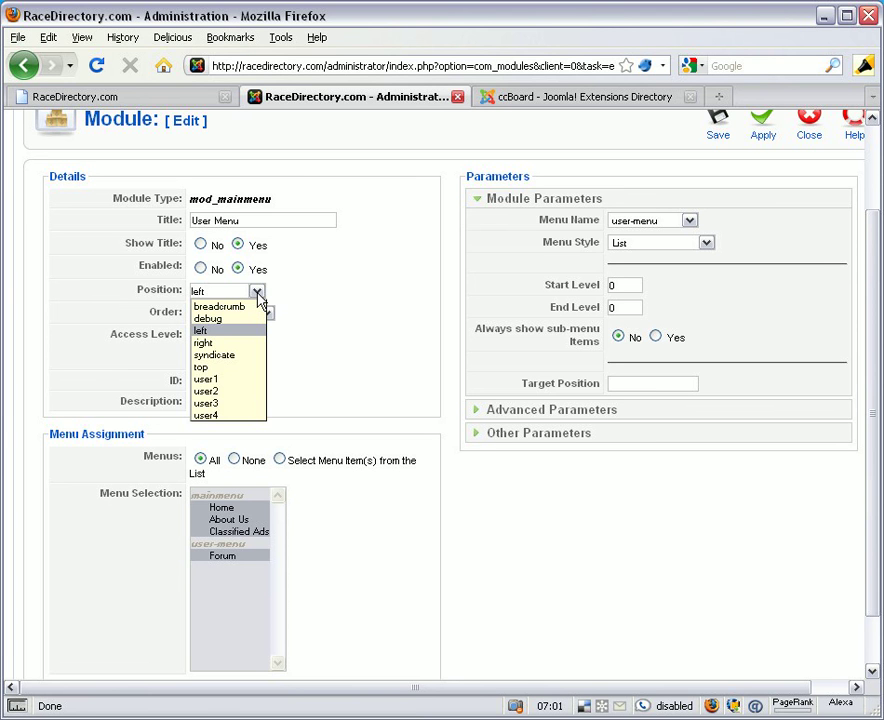
pyautogui.click(257, 293)
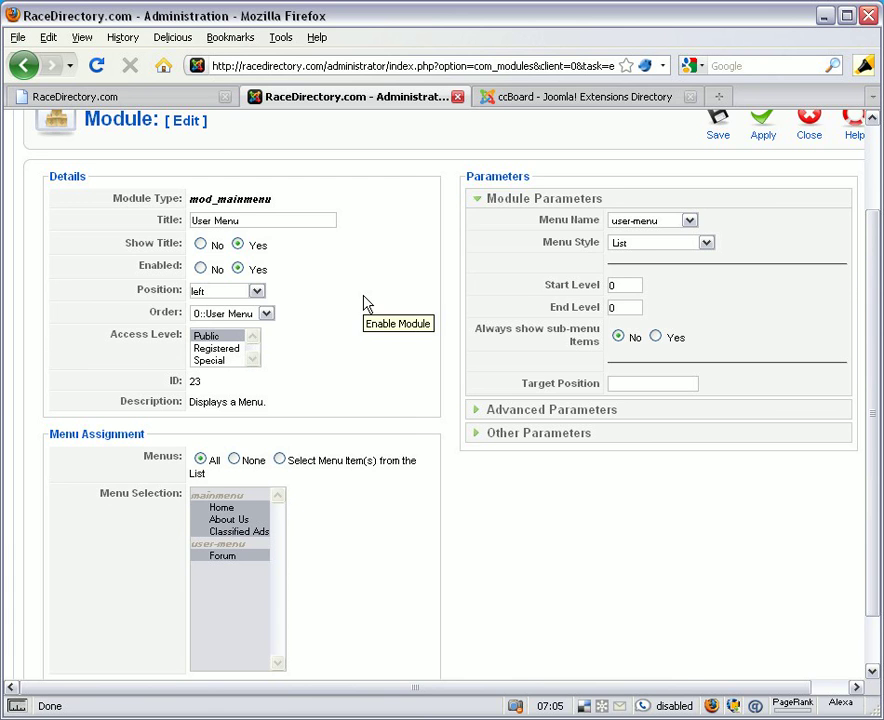
pyautogui.click(143, 100)
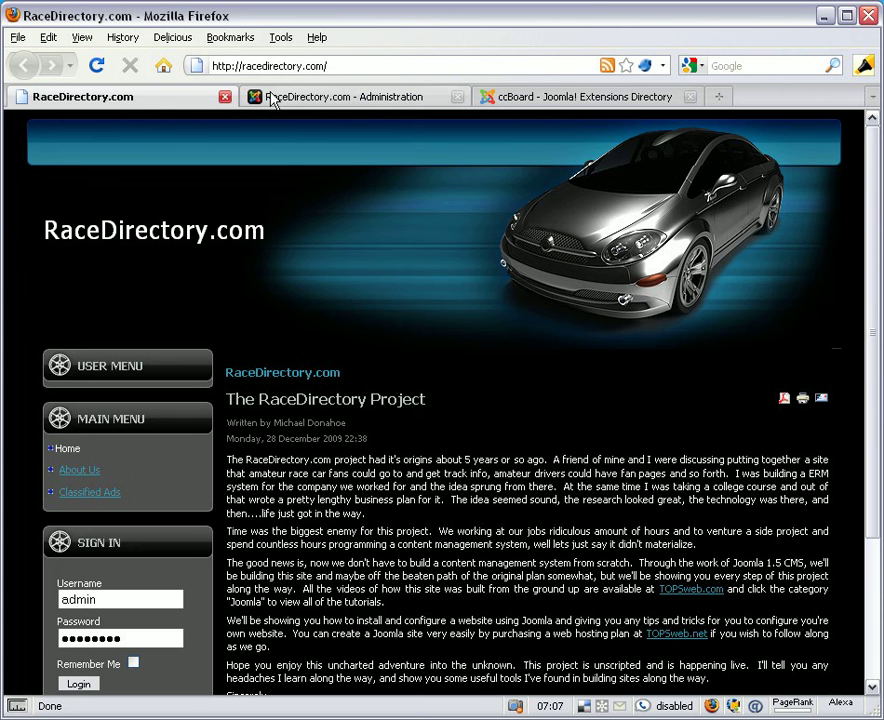
pyautogui.click(355, 100)
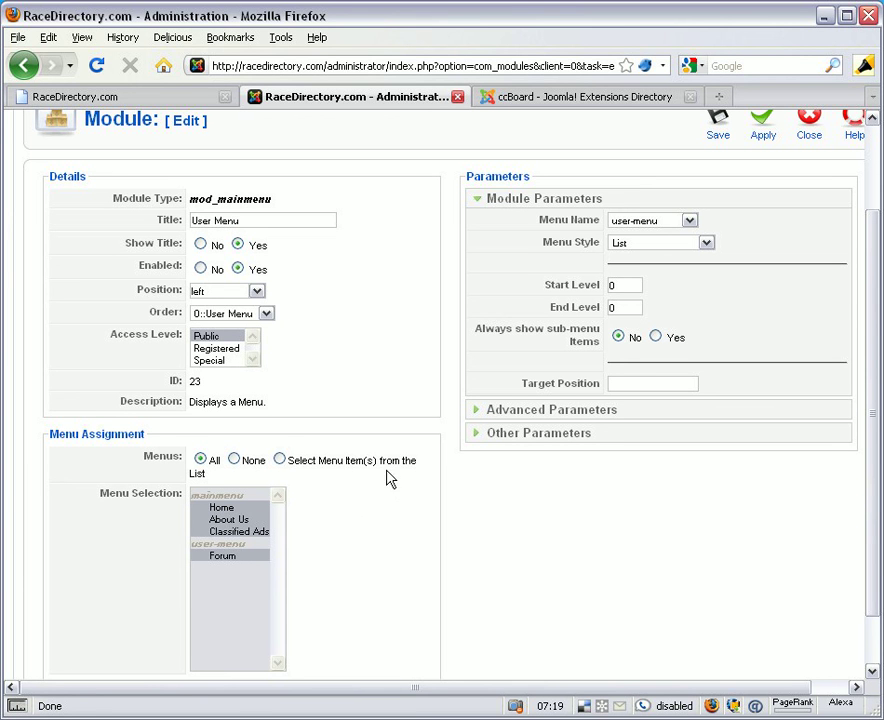
pyautogui.click(257, 291)
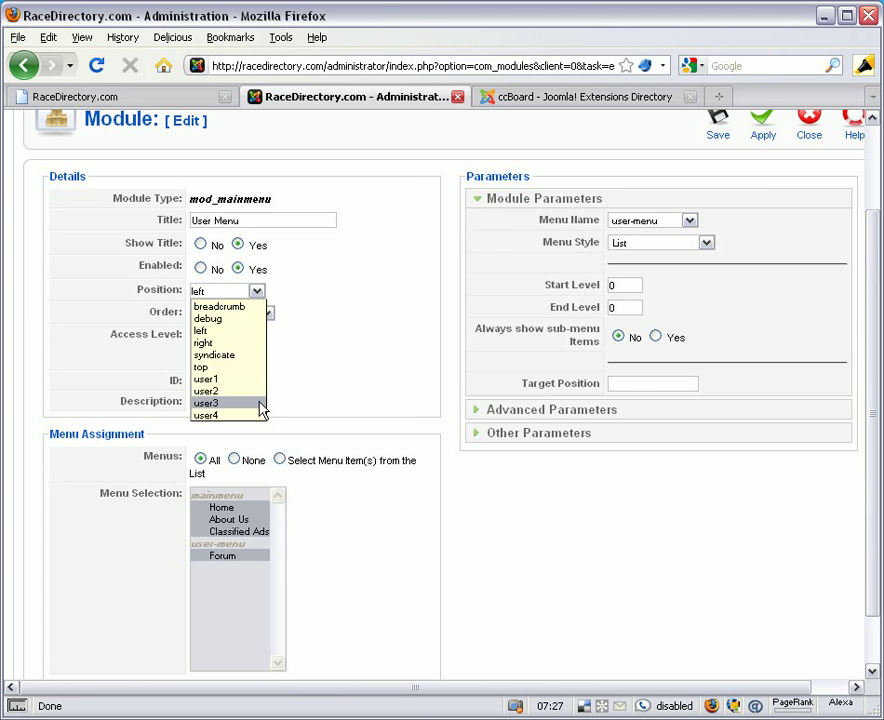
pyautogui.click(360, 354)
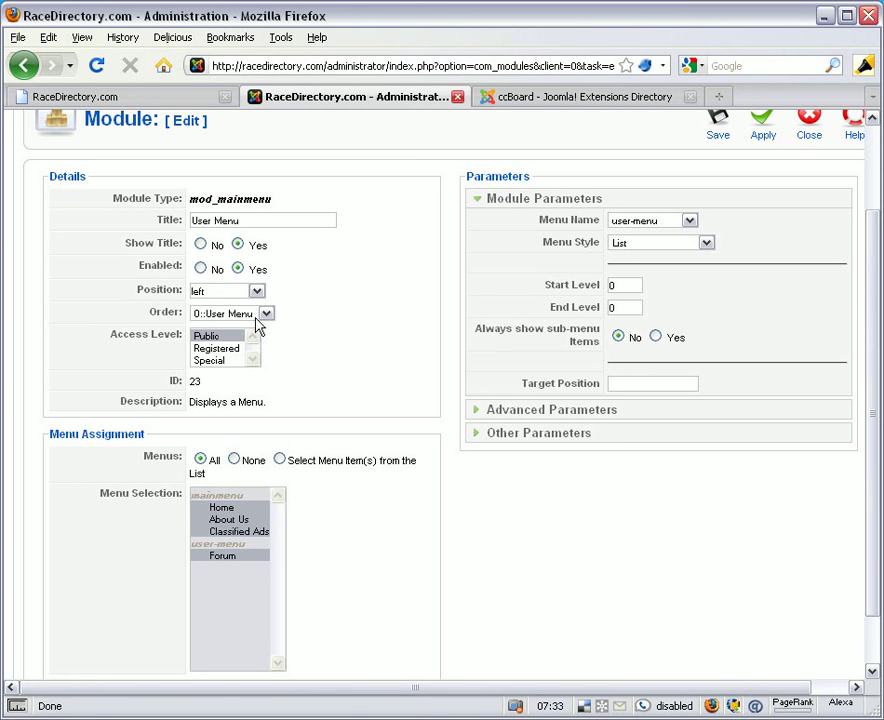
# Set the User Menu module's order to 2::Main Menu and its access level to Registered.
pyautogui.click(266, 316)
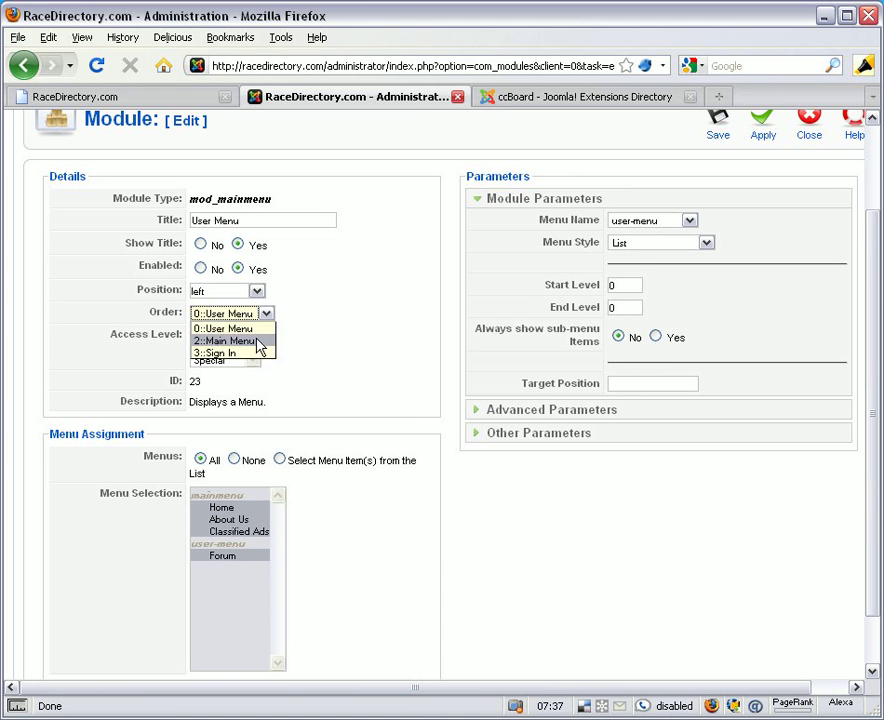
pyautogui.click(256, 342)
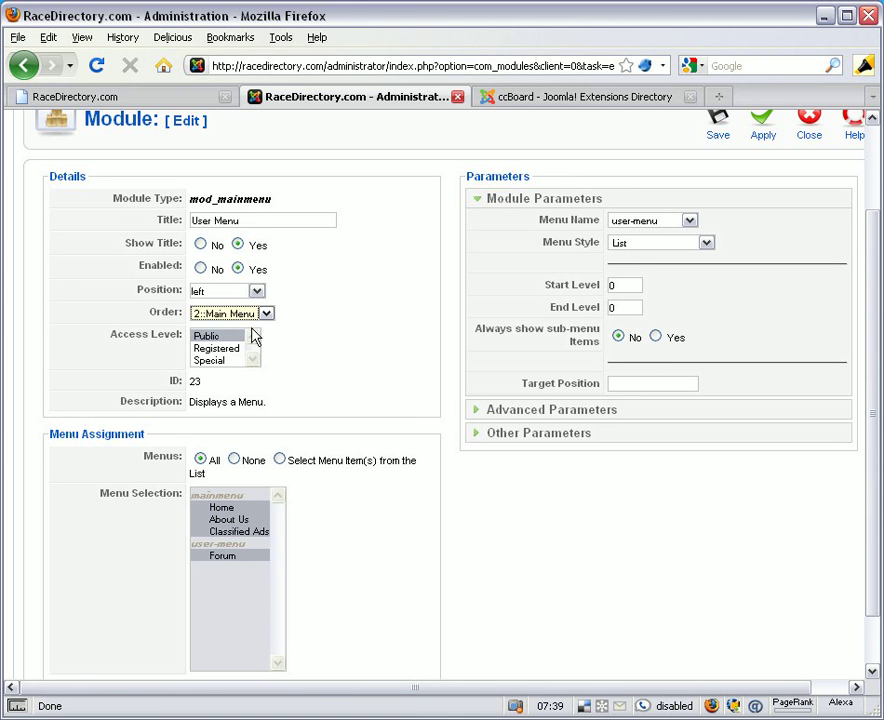
pyautogui.click(236, 349)
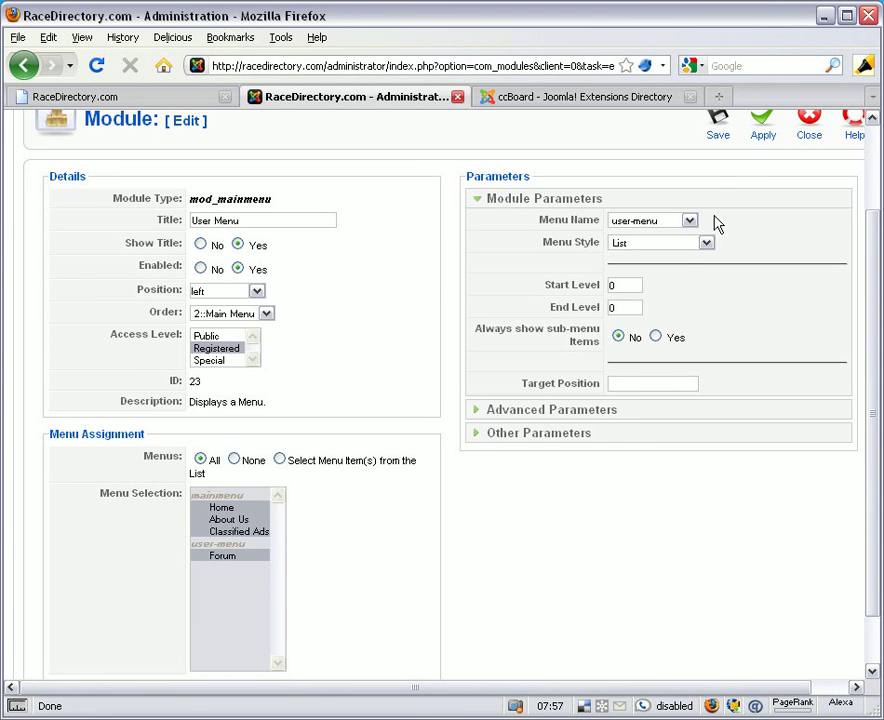
# Review the module's advanced and other parameters and save the User Menu module.
pyautogui.click(478, 412)
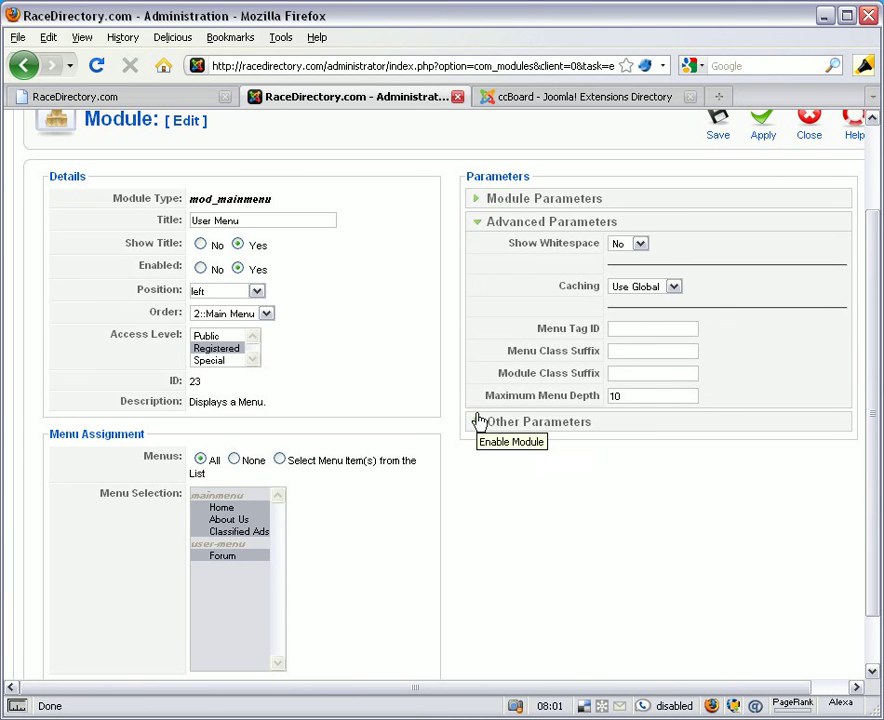
pyautogui.click(485, 430)
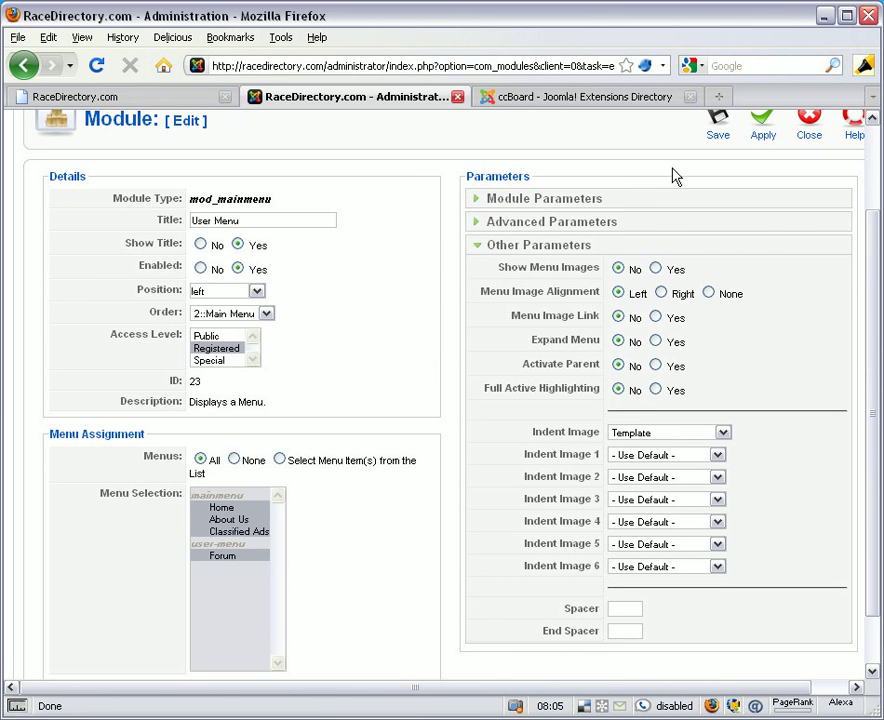
pyautogui.click(717, 131)
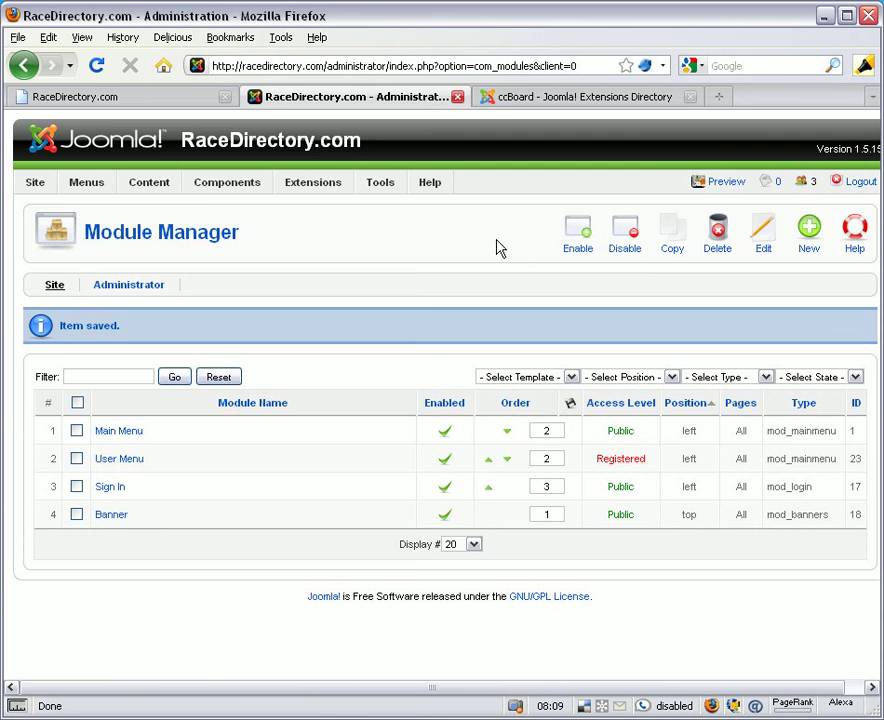
# Reload the site's home page and log in with the prefilled Sign In credentials to check the User Menu.
pyautogui.click(192, 96)
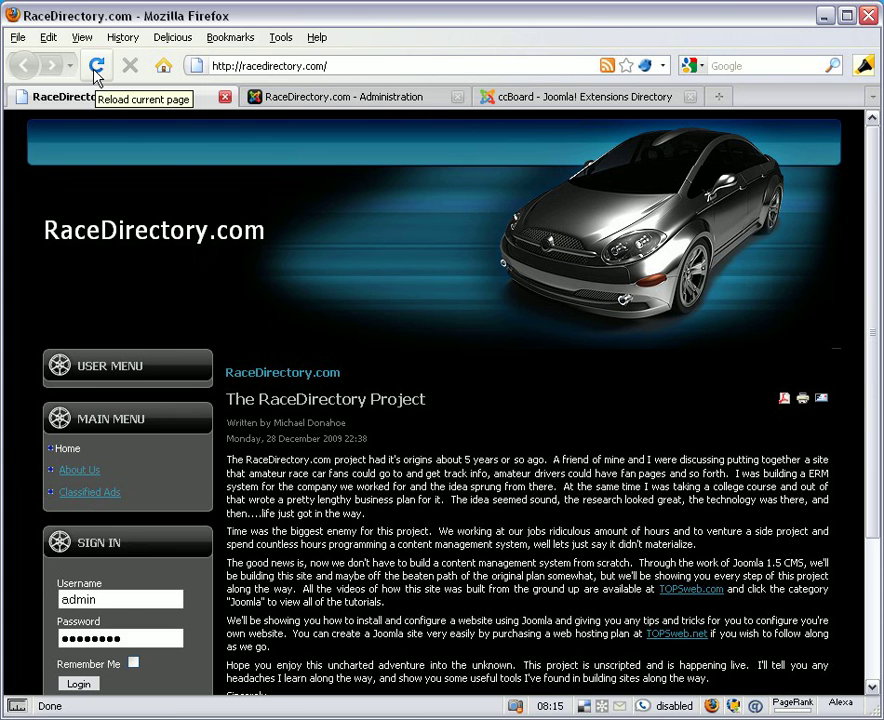
pyautogui.click(96, 74)
pyautogui.click(96, 74)
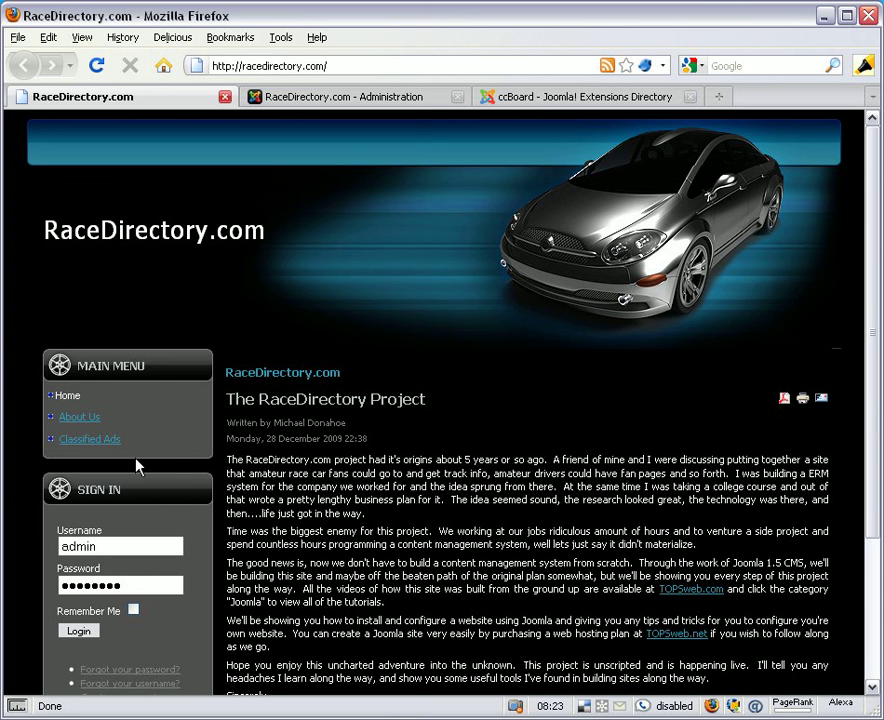
pyautogui.click(80, 629)
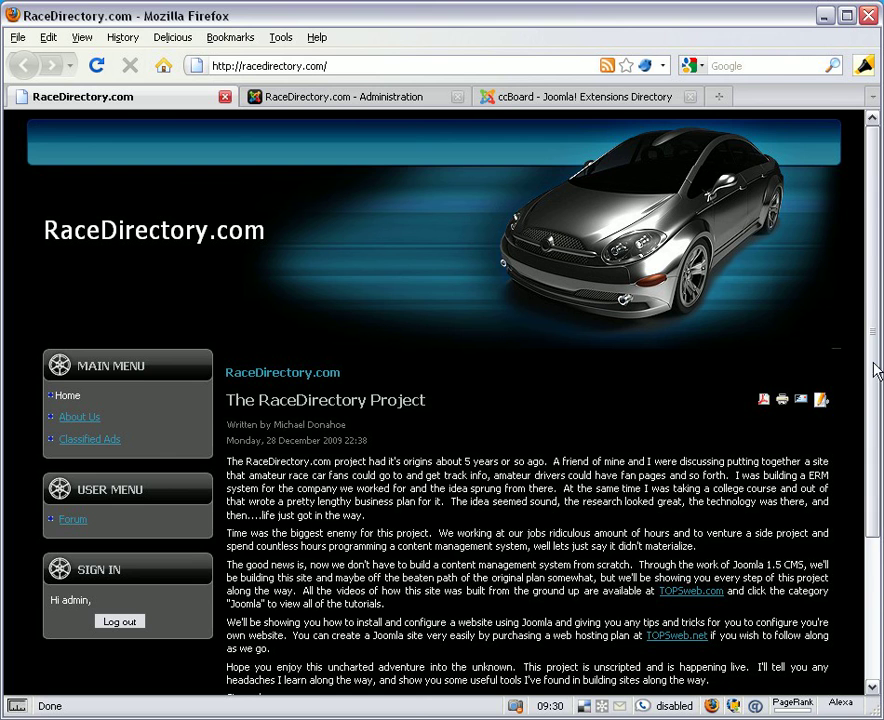
pyautogui.moveTo(870, 257); pyautogui.dragTo(870, 321)
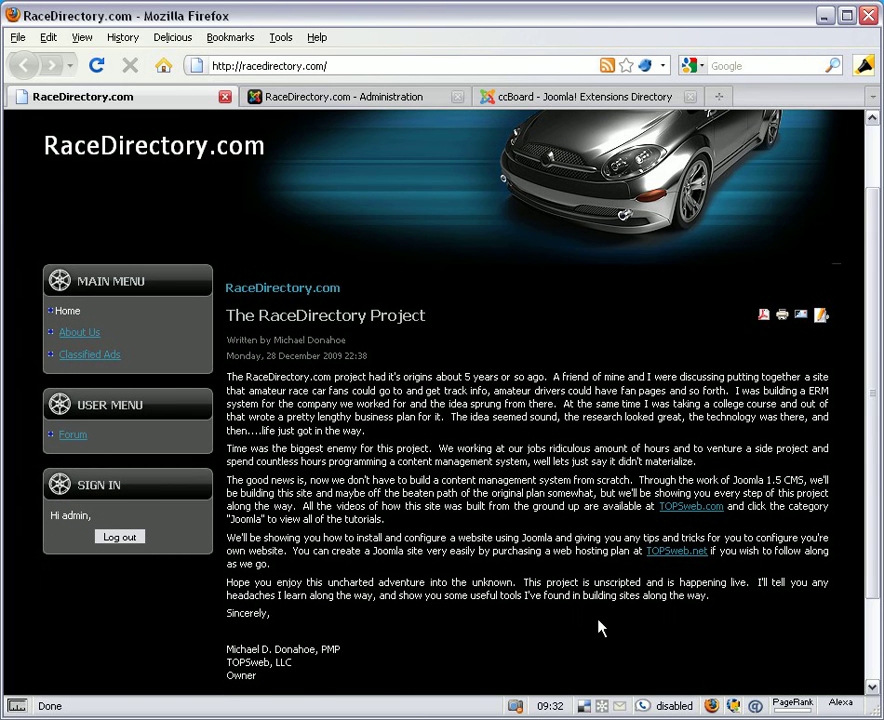